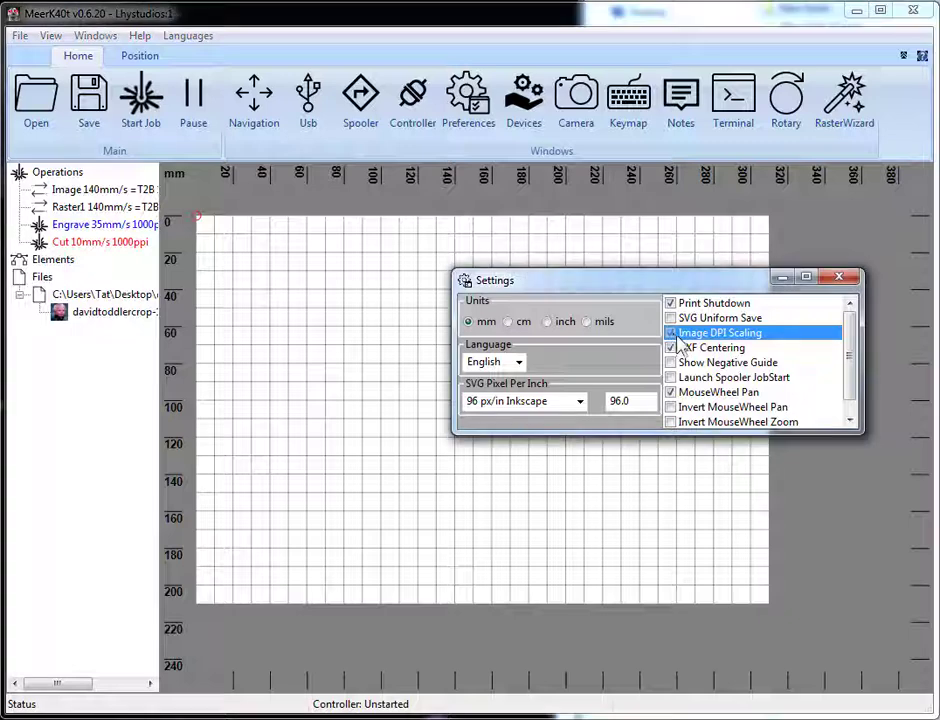
Turn off Image DPI Scaling in the settings and close them
{"action": "left_click", "coordinate": [671, 334]}
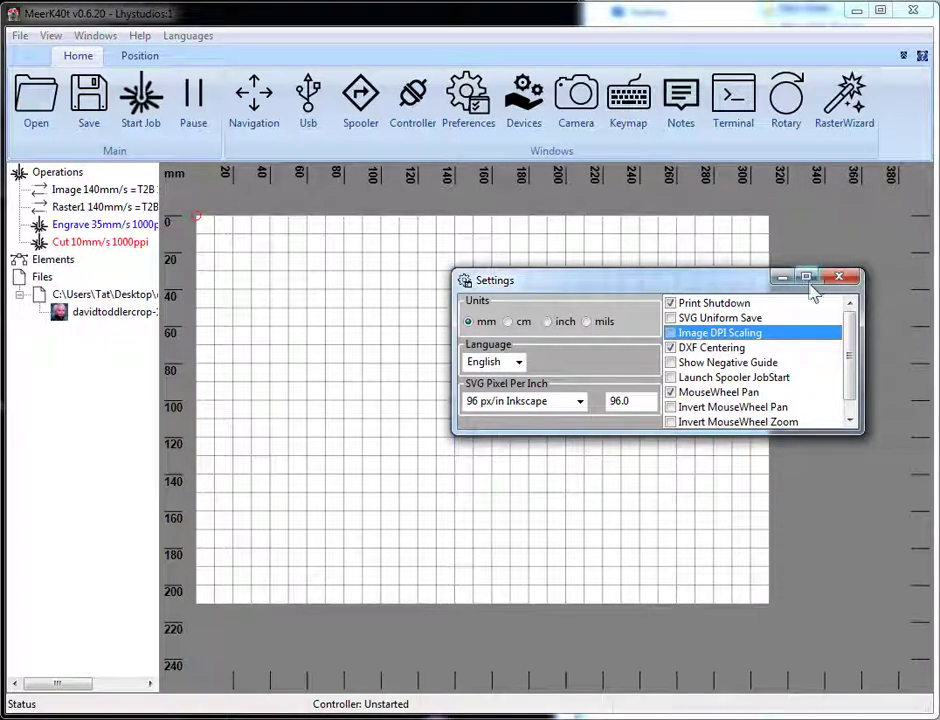
{"action": "left_click", "coordinate": [840, 278]}
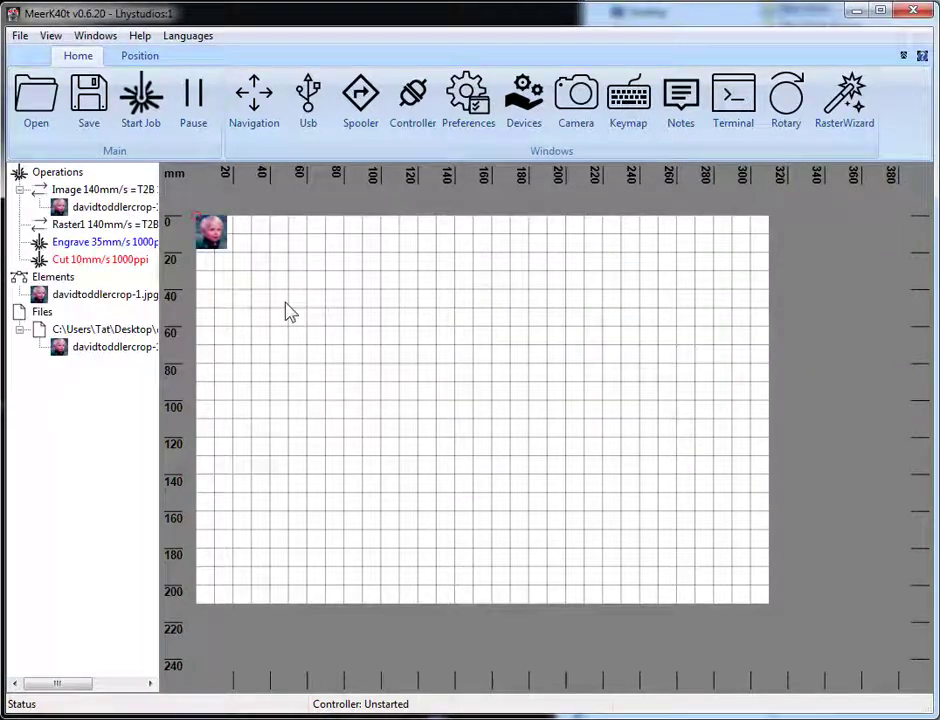
Apply the Gravy raster script to the portrait image on the bed
{"action": "left_click", "coordinate": [211, 233]}
{"action": "right_click", "coordinate": [208, 236]}
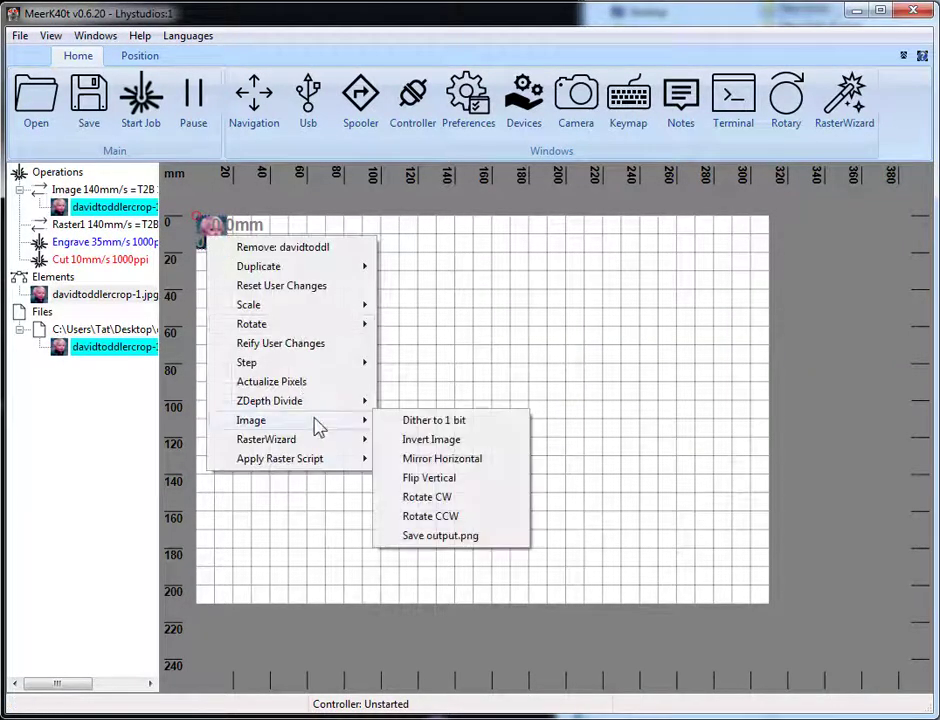
{"action": "mouse_move", "coordinate": [321, 460]}
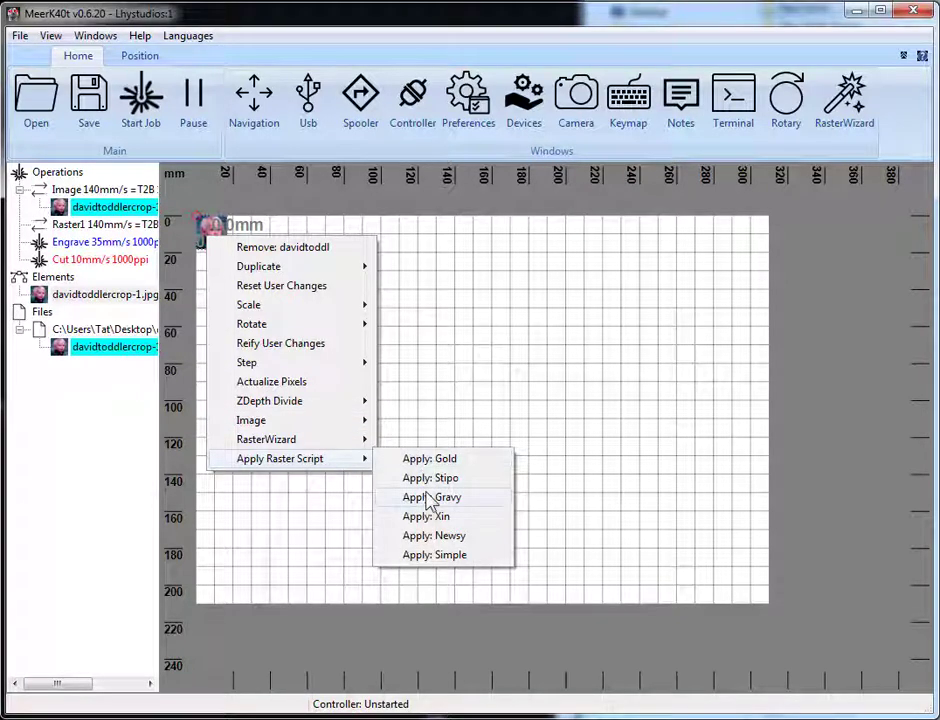
{"action": "left_click", "coordinate": [432, 497]}
Move the portrait image to about X 6.1 mm, Y 3.8 mm and check its position and size values
{"action": "left_click", "coordinate": [212, 238]}
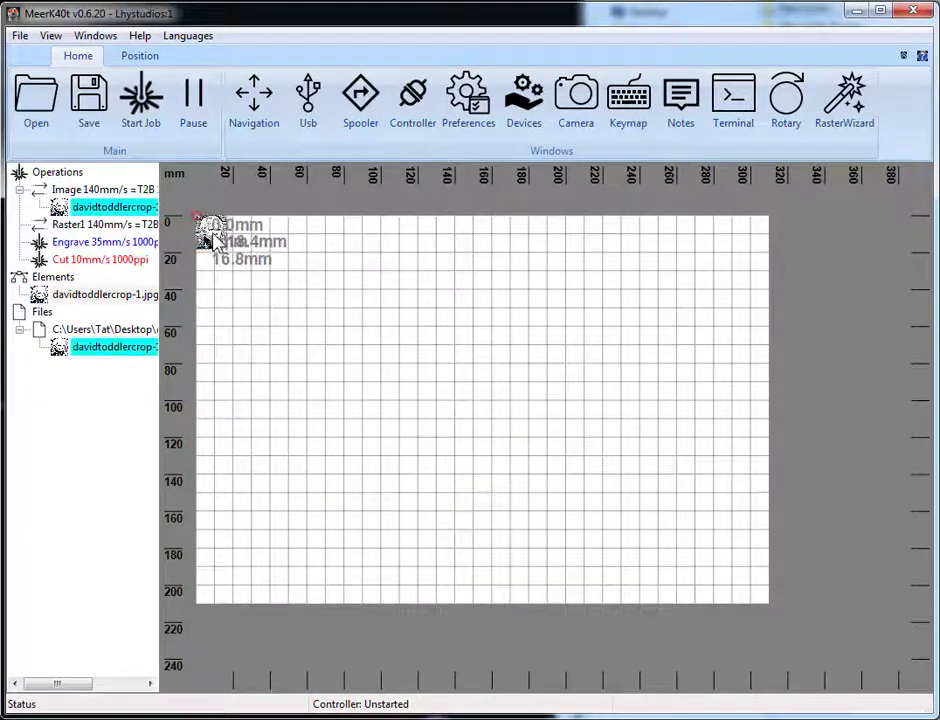
{"action": "left_click_drag", "start_coordinate": [212, 238], "coordinate": [223, 244]}
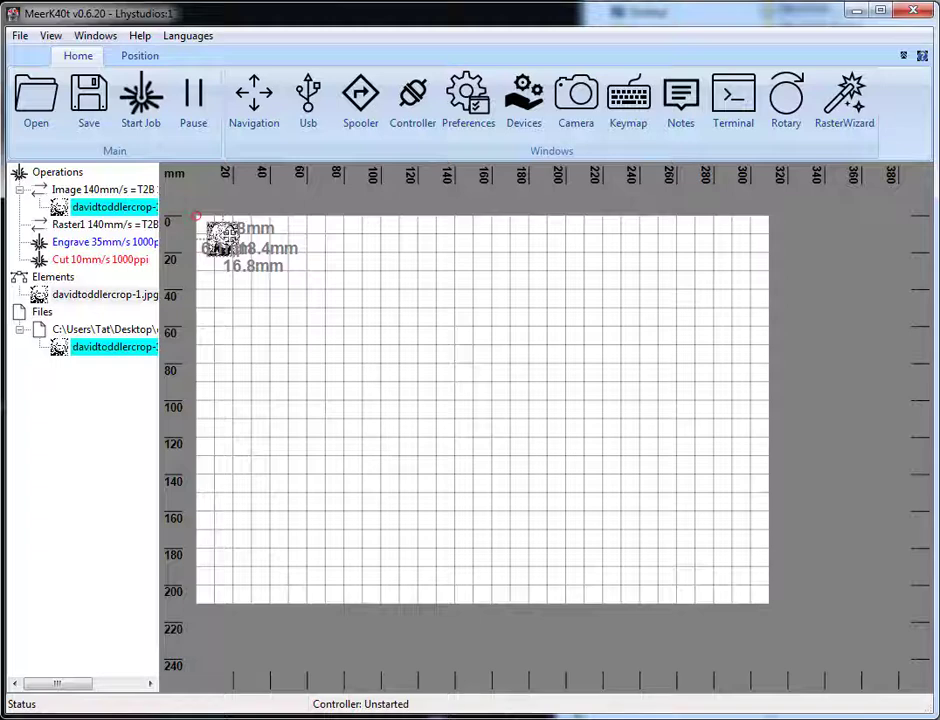
{"action": "left_click", "coordinate": [139, 56]}
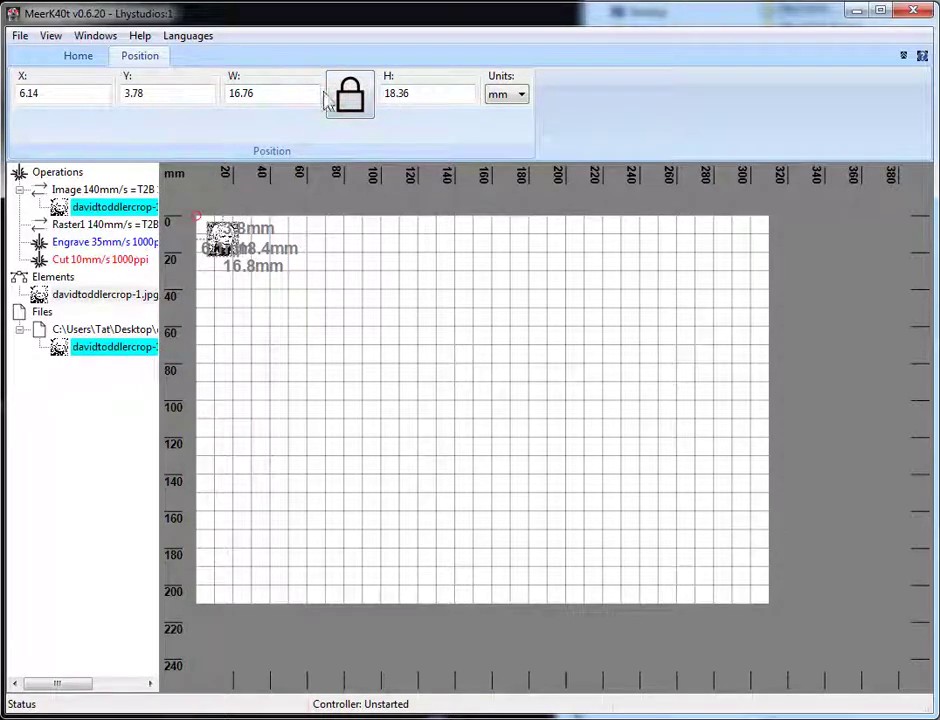
{"action": "left_click", "coordinate": [80, 56]}
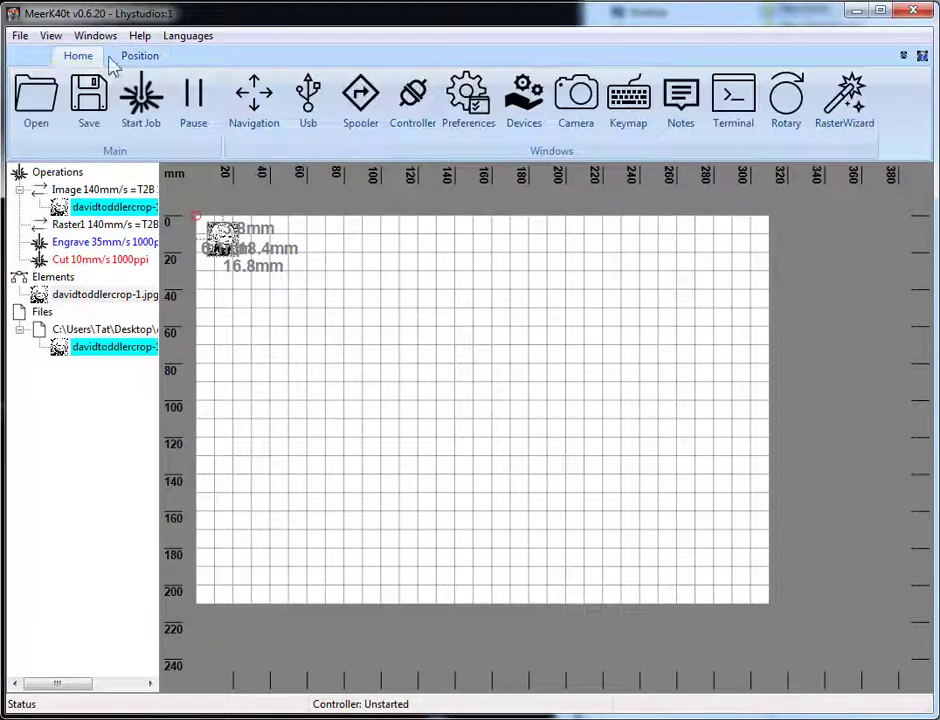
Run the terminal command "grid 4 4 20mm 20mm" on the portrait image and clear the view of the bed
{"action": "left_click", "coordinate": [733, 100]}
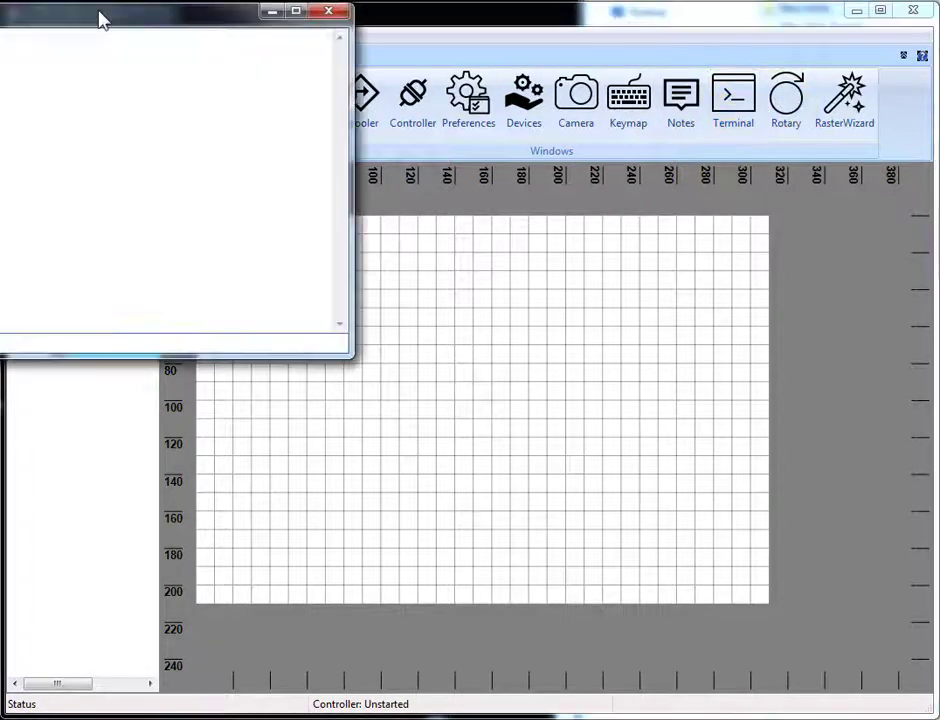
{"action": "left_click_drag", "start_coordinate": [101, 17], "coordinate": [346, 157]}
{"action": "left_click_drag", "start_coordinate": [404, 193], "coordinate": [459, 208]}
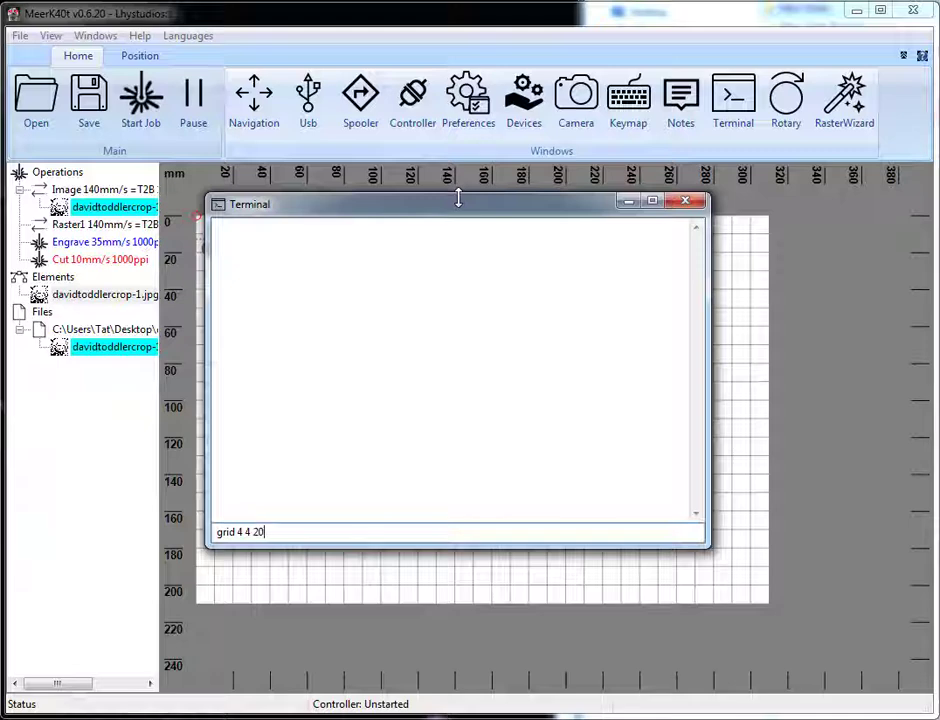
{"action": "type", "text": "20"}
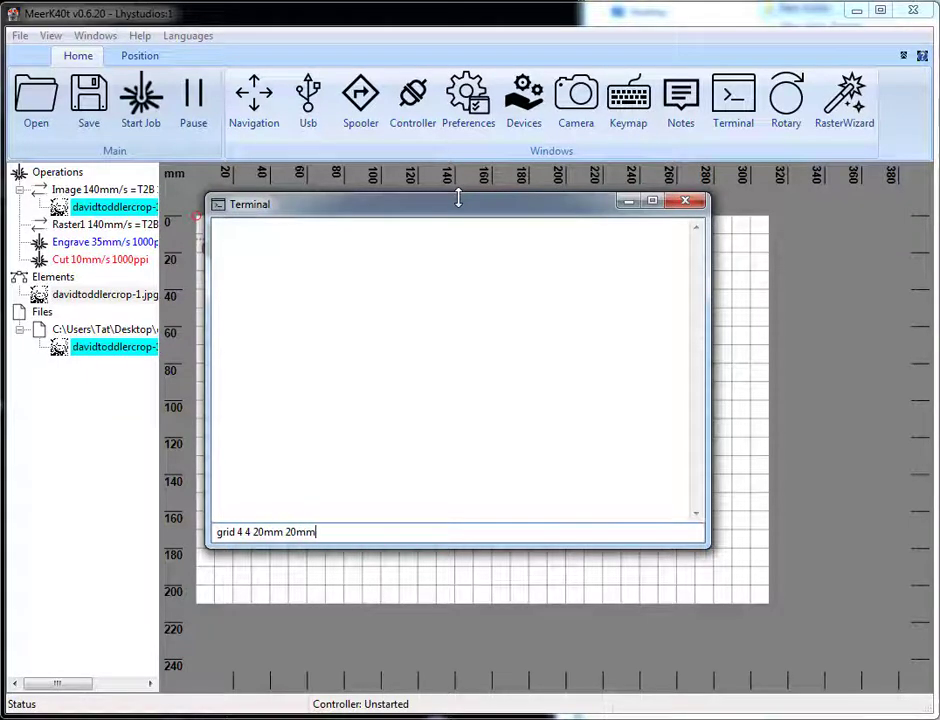
{"action": "type", "text": "mm"}
{"action": "key", "text": "Return"}
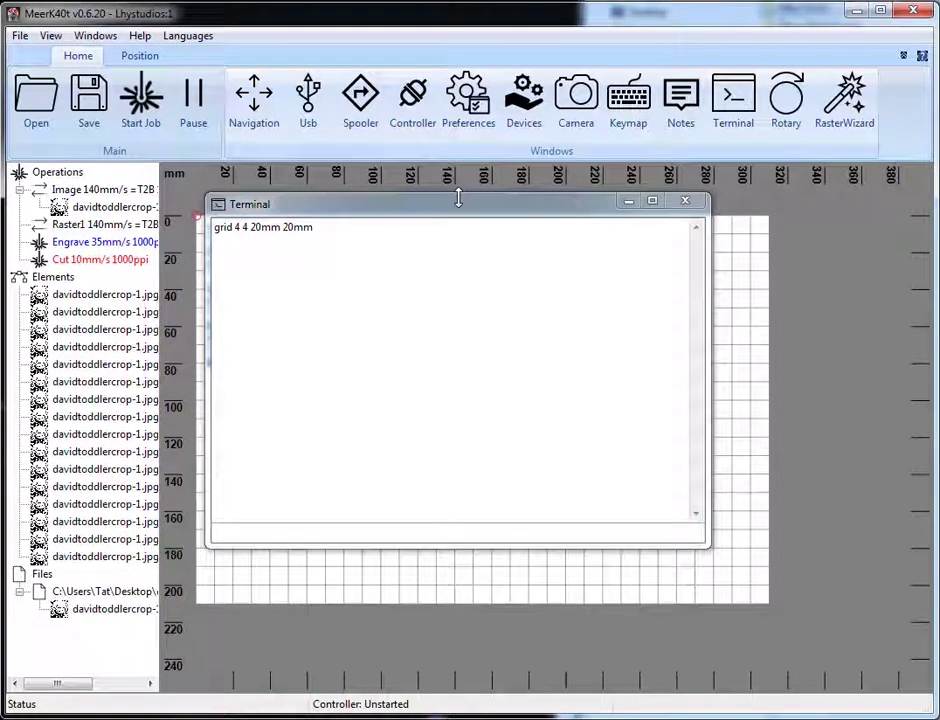
{"action": "left_click_drag", "start_coordinate": [451, 208], "coordinate": [685, 315]}
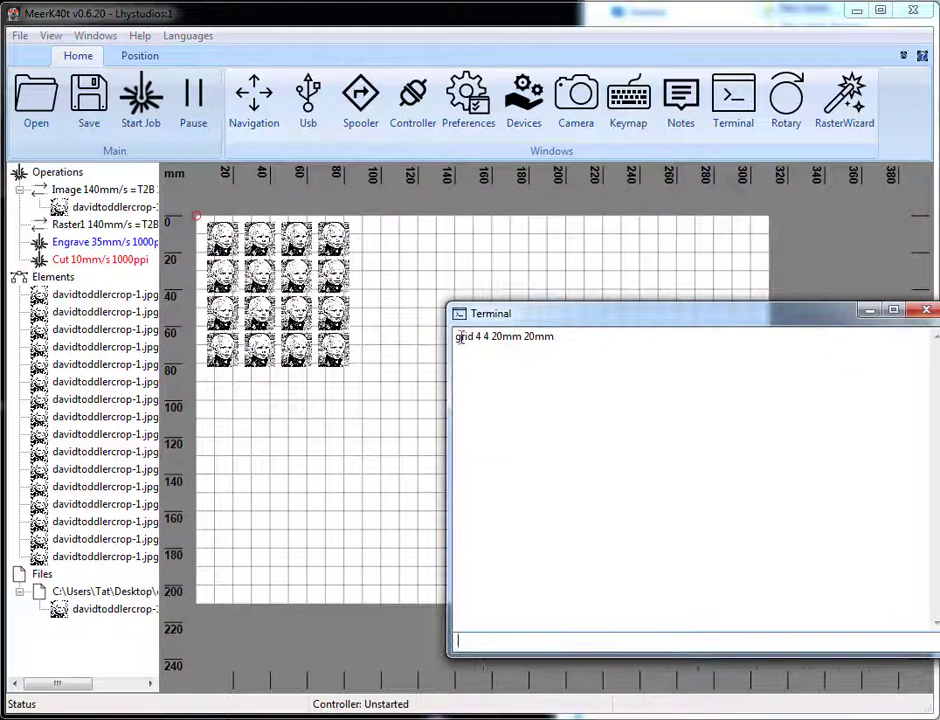
Delete all the grid copies so that only the original portrait image remains
{"action": "left_click_drag", "start_coordinate": [240, 197], "coordinate": [381, 412]}
{"action": "key", "text": "Delete"}
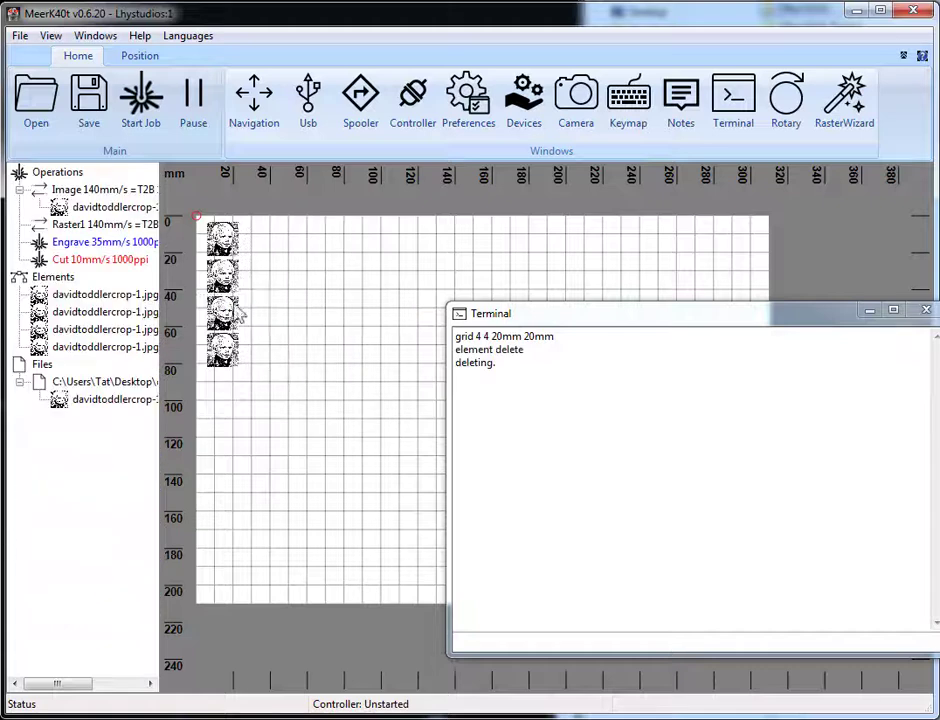
{"action": "left_click_drag", "start_coordinate": [185, 258], "coordinate": [334, 418]}
{"action": "key", "text": "Delete"}
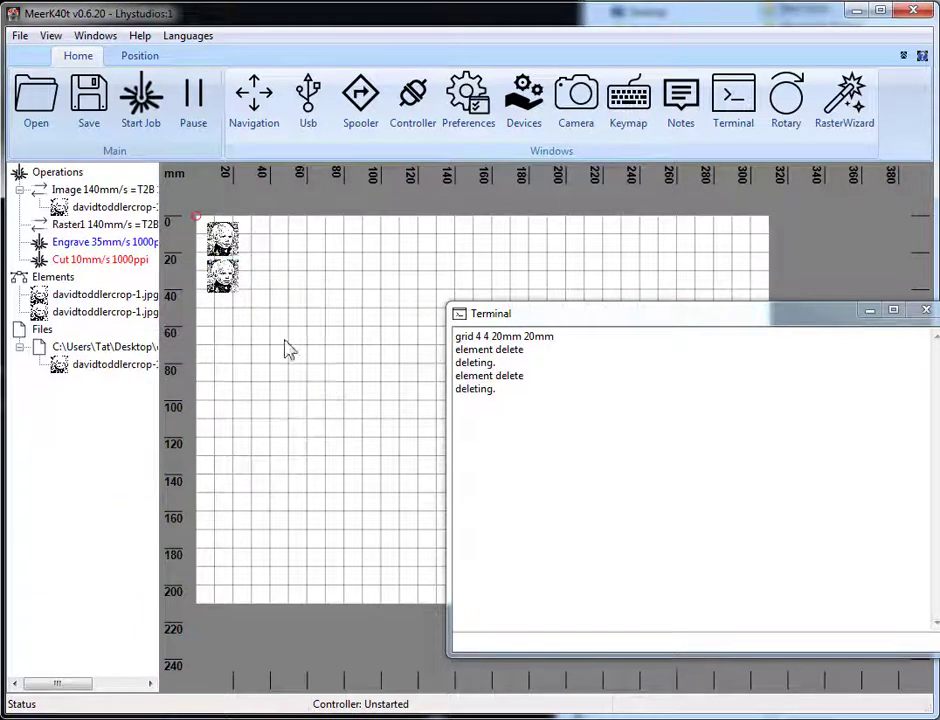
{"action": "left_click", "coordinate": [235, 294]}
{"action": "key", "text": "Delete"}
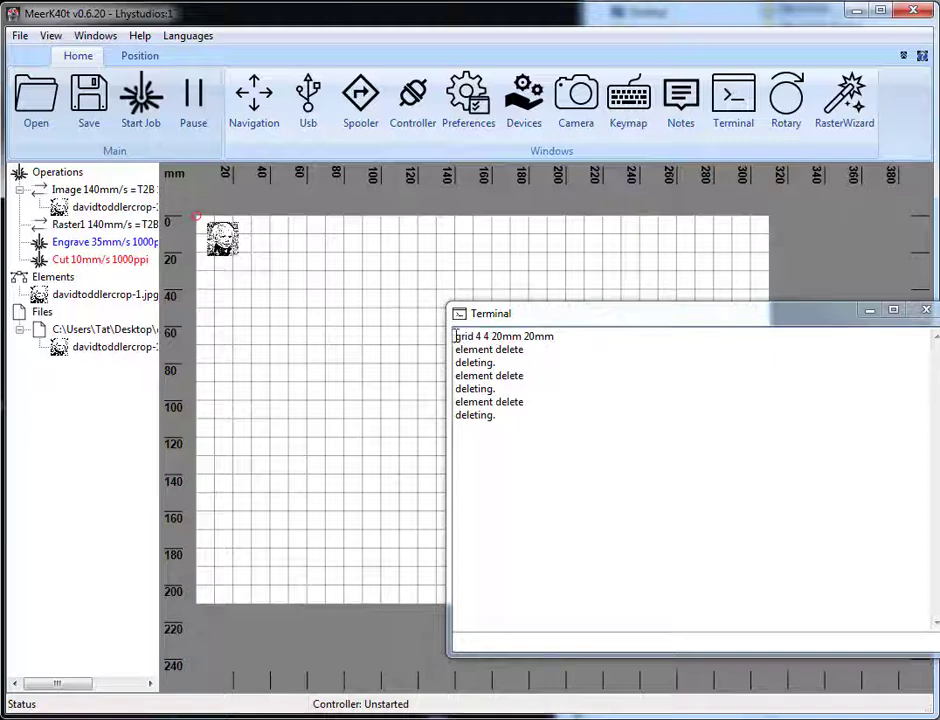
{"action": "left_click_drag", "start_coordinate": [456, 338], "coordinate": [403, 286]}
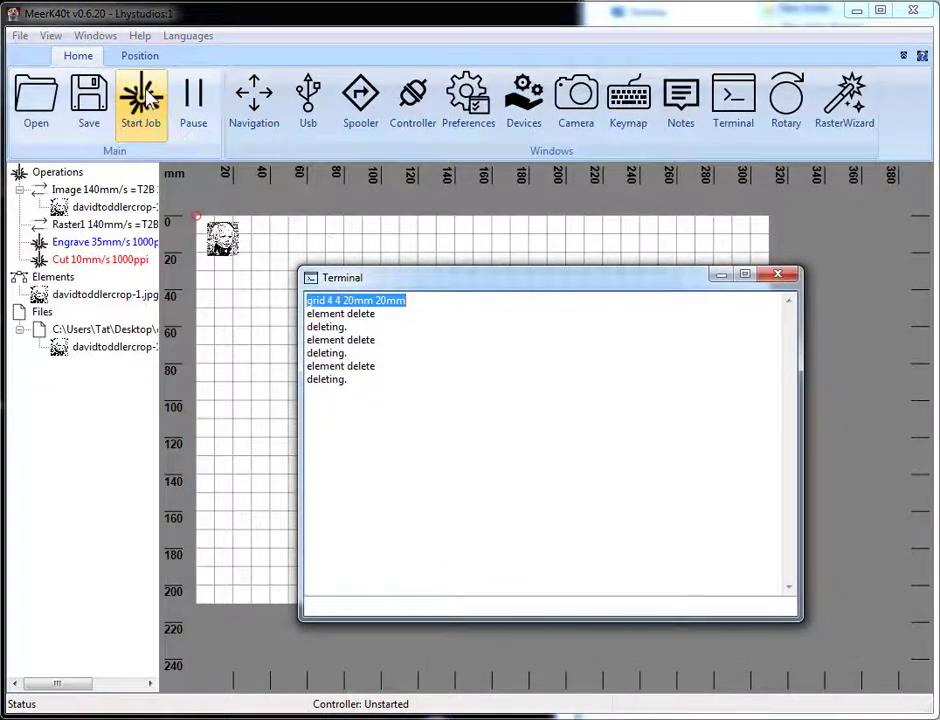
Prepare a job that repeats the image operation 4 copies wide and 4 copies high, with 20mm X and Y gaps
{"action": "left_click", "coordinate": [143, 97]}
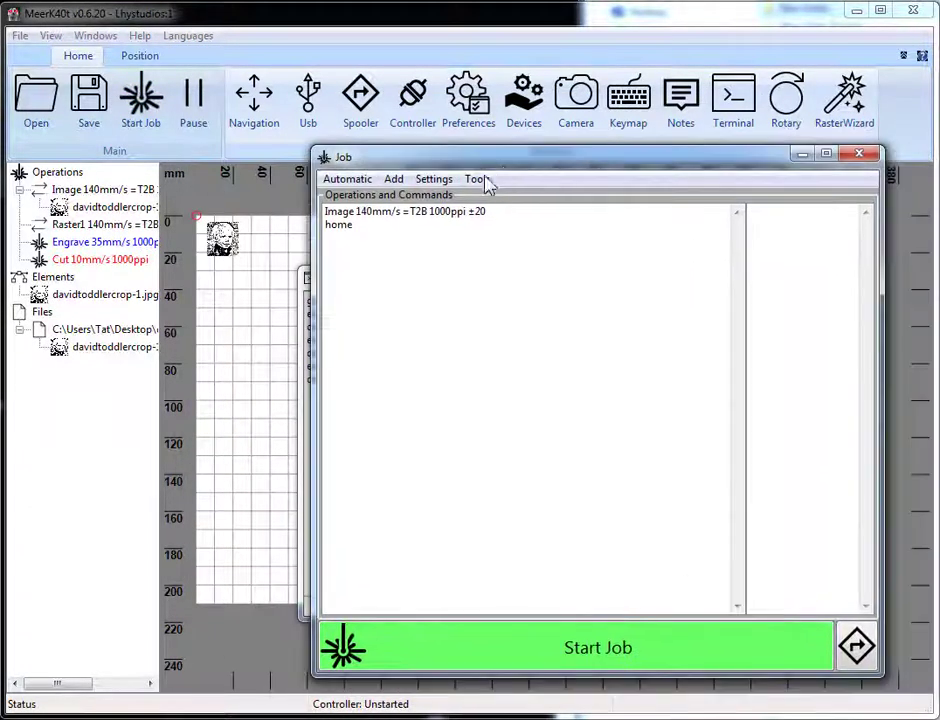
{"action": "left_click", "coordinate": [479, 181]}
{"action": "left_click", "coordinate": [494, 204]}
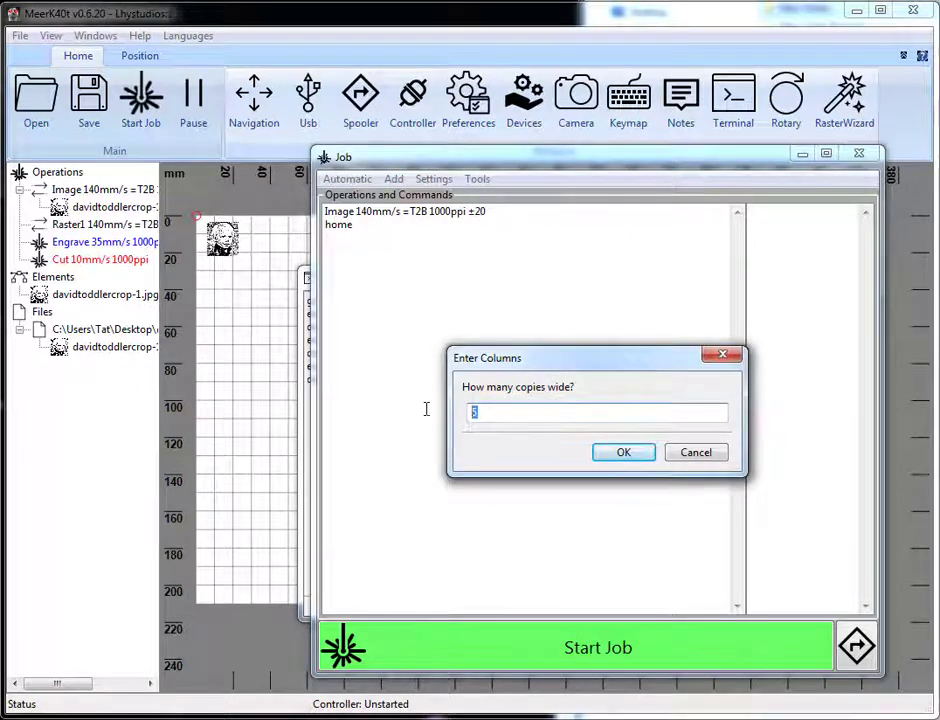
{"action": "type", "text": "4"}
{"action": "left_click", "coordinate": [620, 452]}
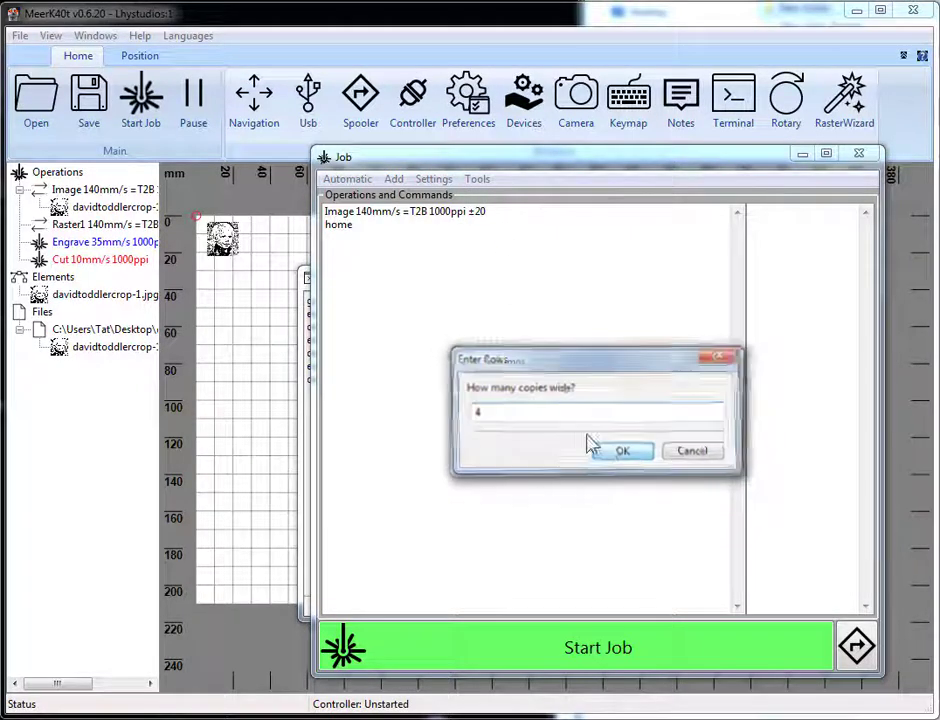
{"action": "type", "text": "4"}
{"action": "left_click", "coordinate": [622, 454]}
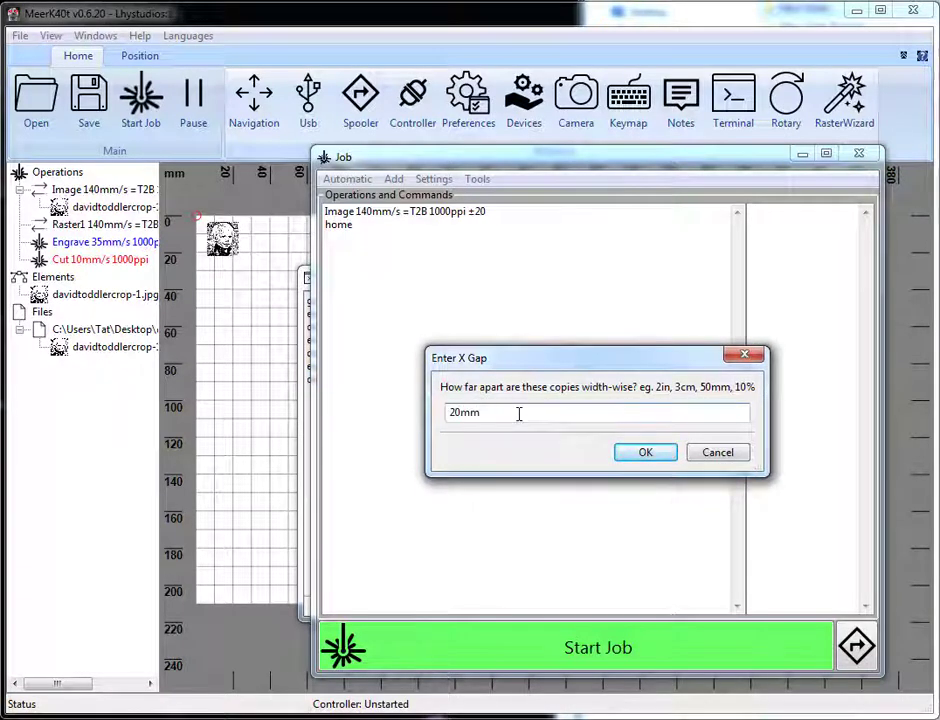
{"action": "key", "text": "Return"}
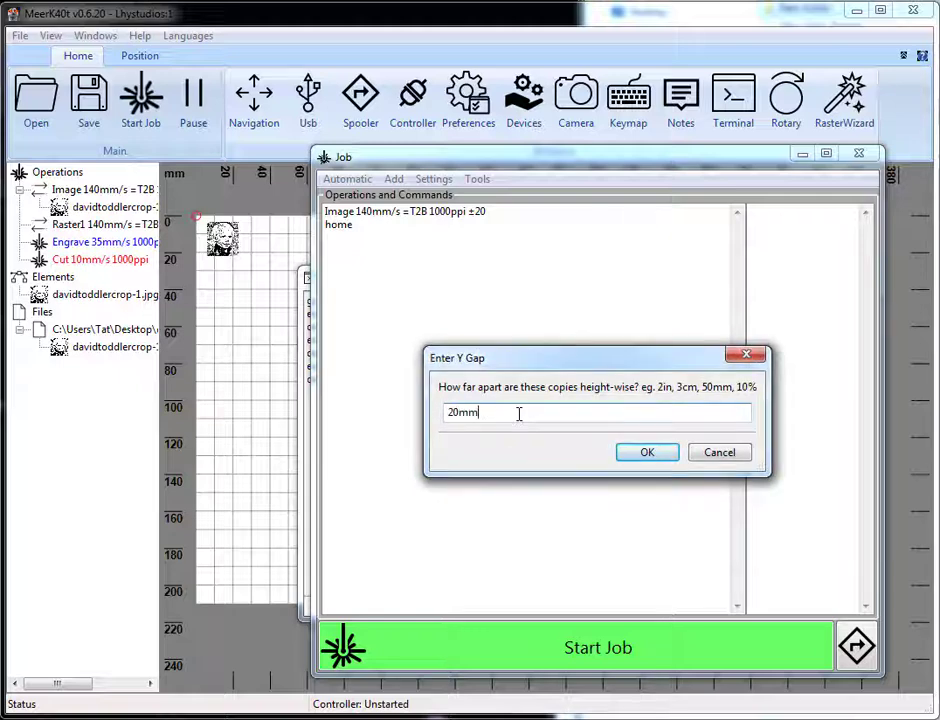
{"action": "key", "text": "Return"}
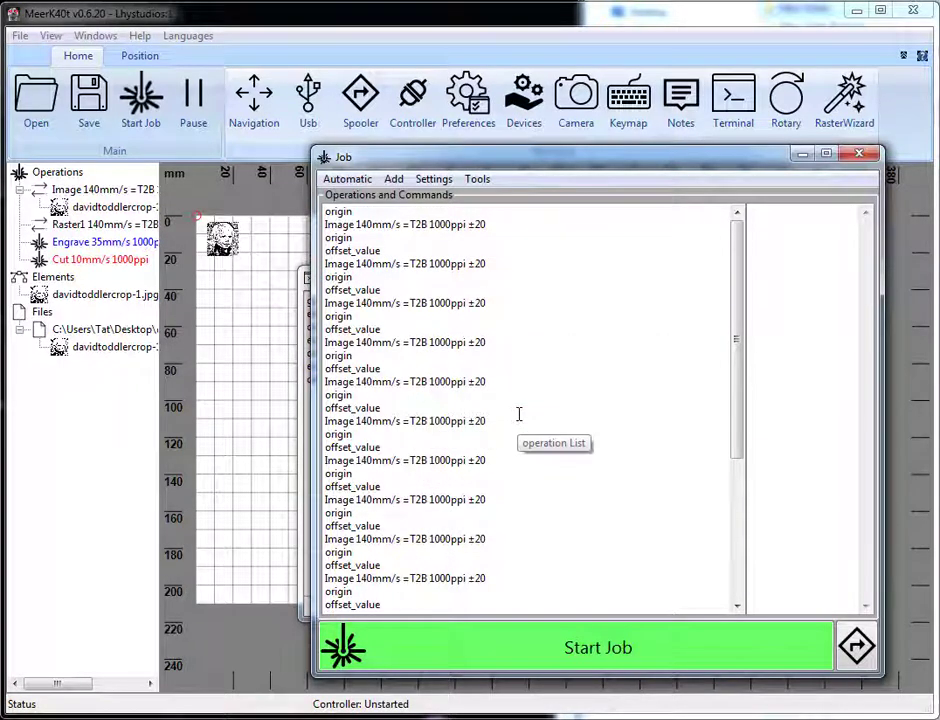
Examine the job's repeated sequence of origin, image and offset_value entries down to the final home command
{"action": "left_click", "coordinate": [361, 213]}
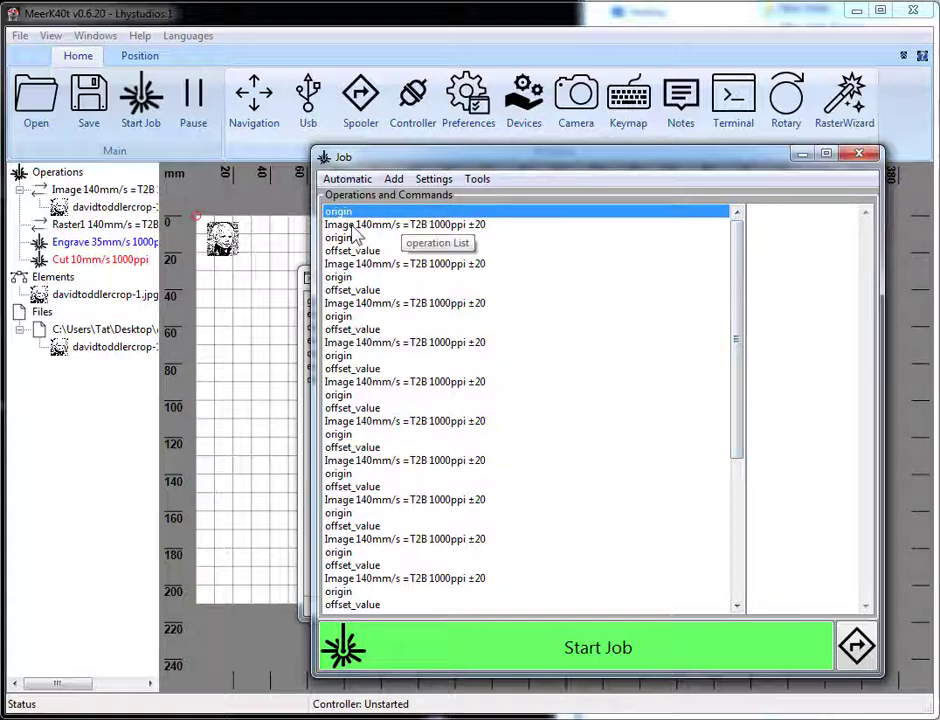
{"action": "key", "text": "Down"}
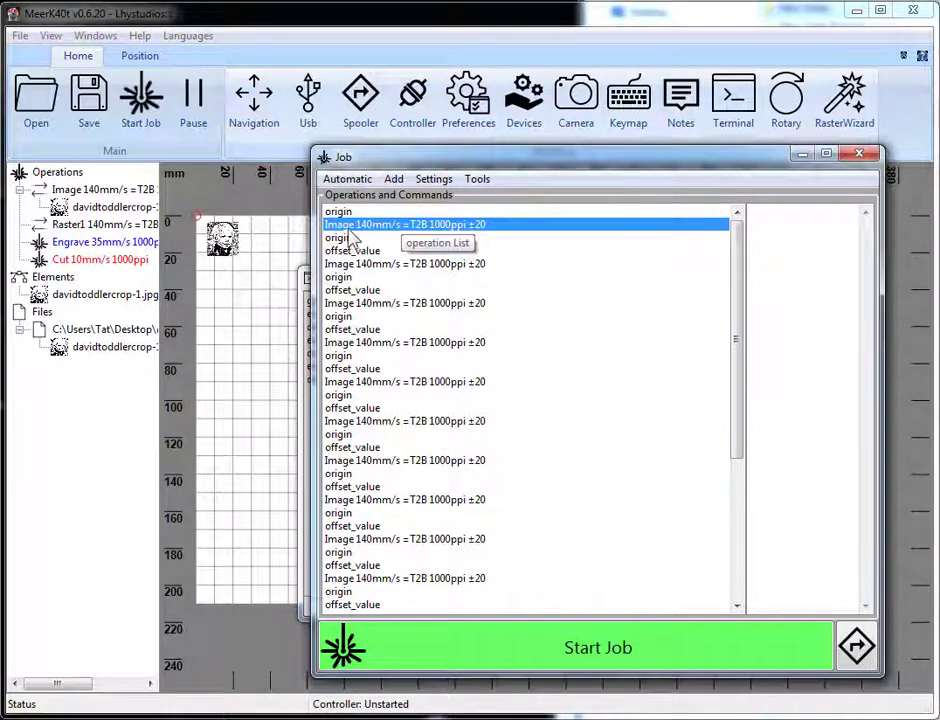
{"action": "key", "text": "Down"}
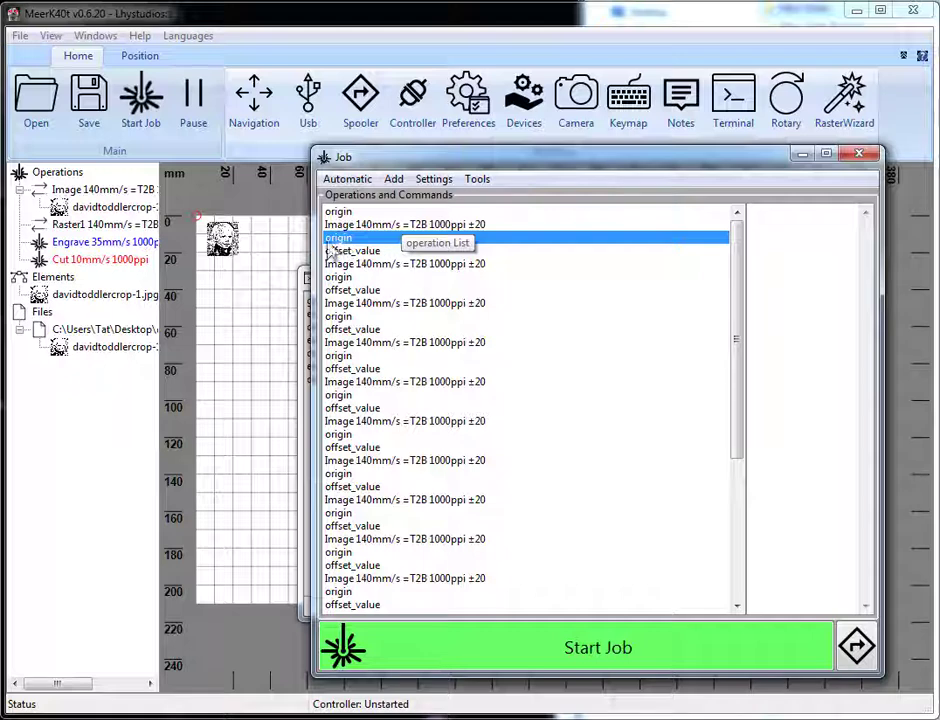
{"action": "key", "text": "Down"}
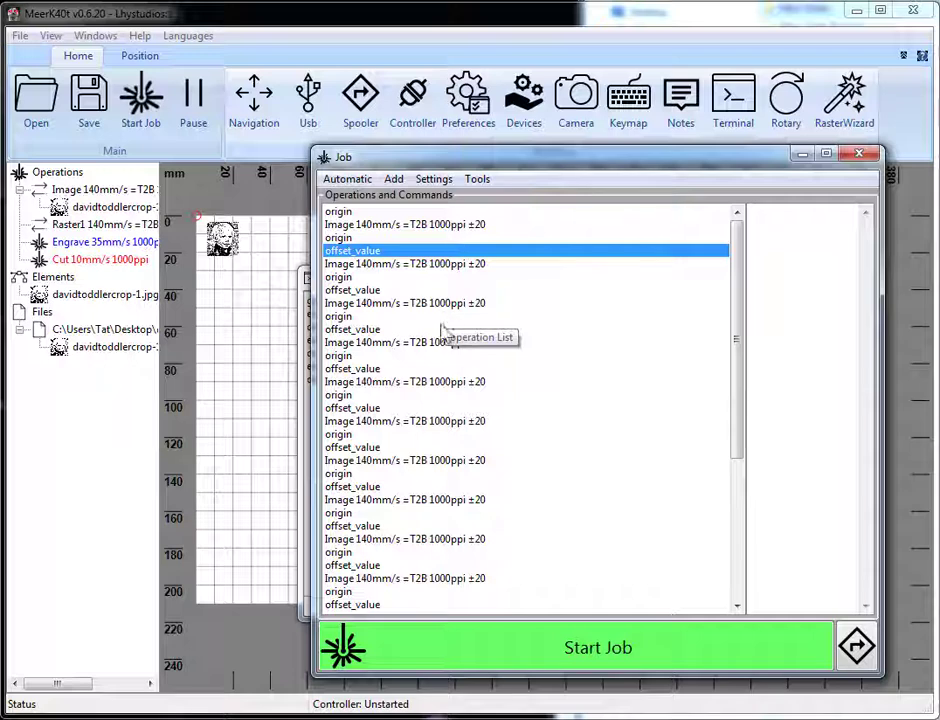
{"action": "left_click", "coordinate": [365, 368]}
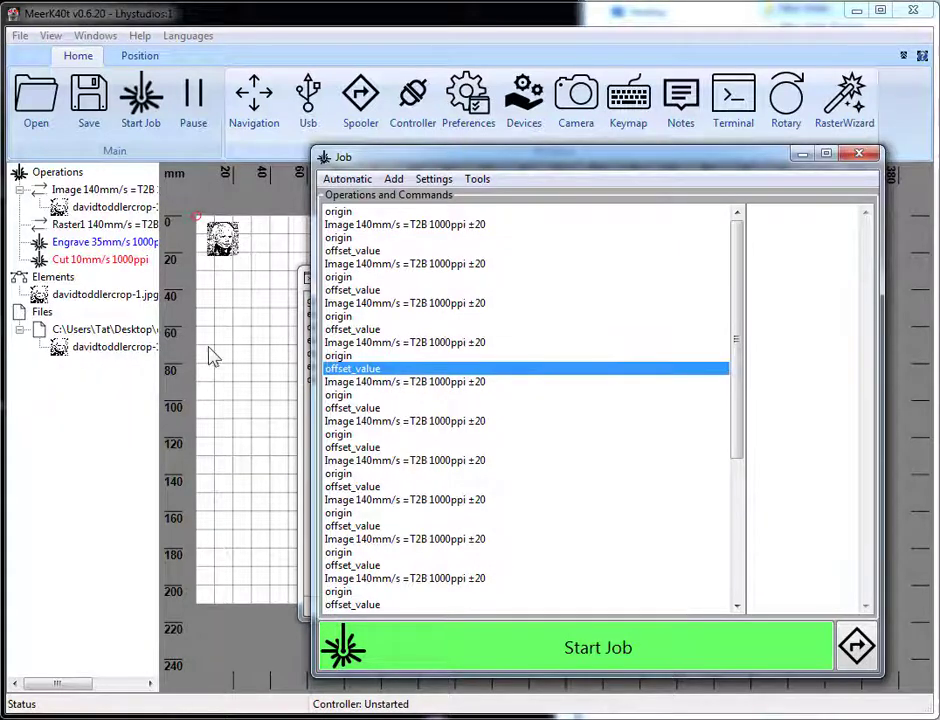
{"action": "scroll", "coordinate": [510, 550], "scroll_direction": "down", "scroll_amount": 1}
{"action": "scroll", "coordinate": [515, 555], "scroll_direction": "down", "scroll_amount": 4}
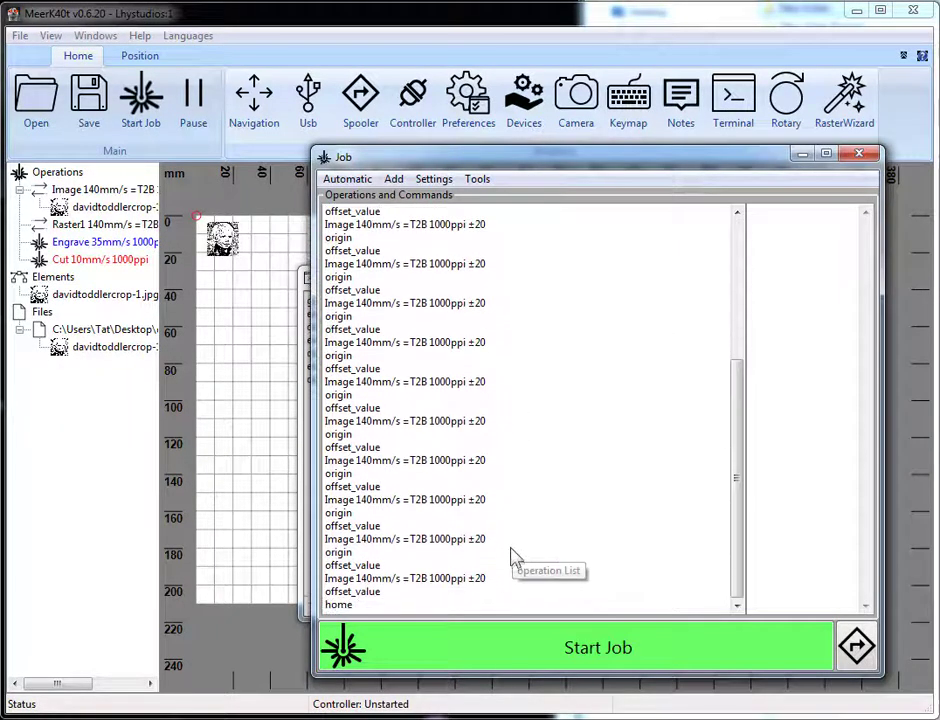
{"action": "left_click", "coordinate": [362, 604]}
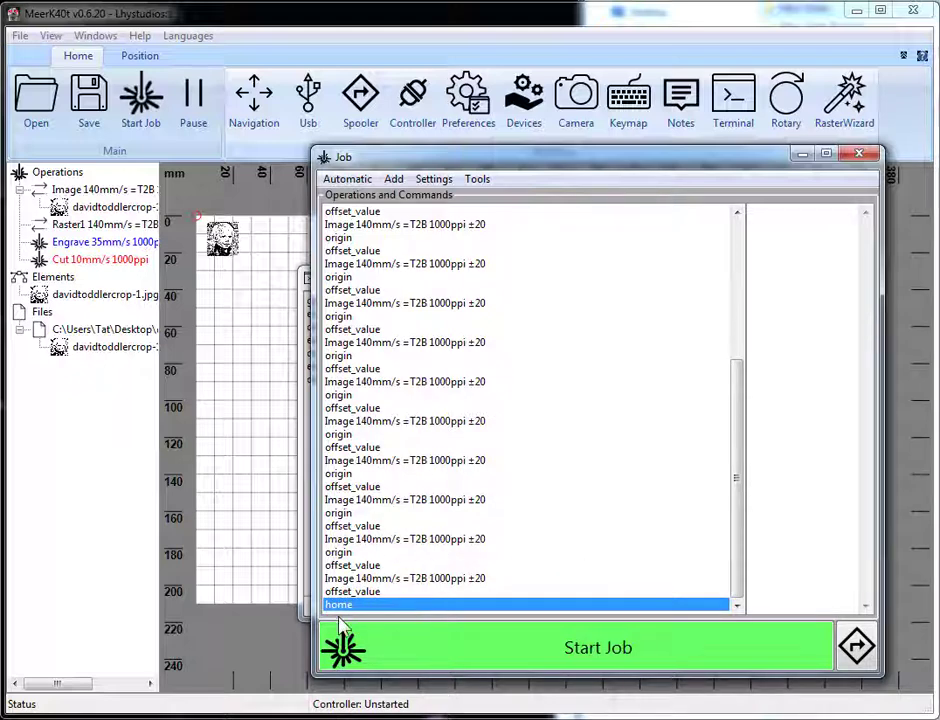
Start the job and open the send channel in the terminal to stream the data being sent
{"action": "left_click", "coordinate": [587, 655]}
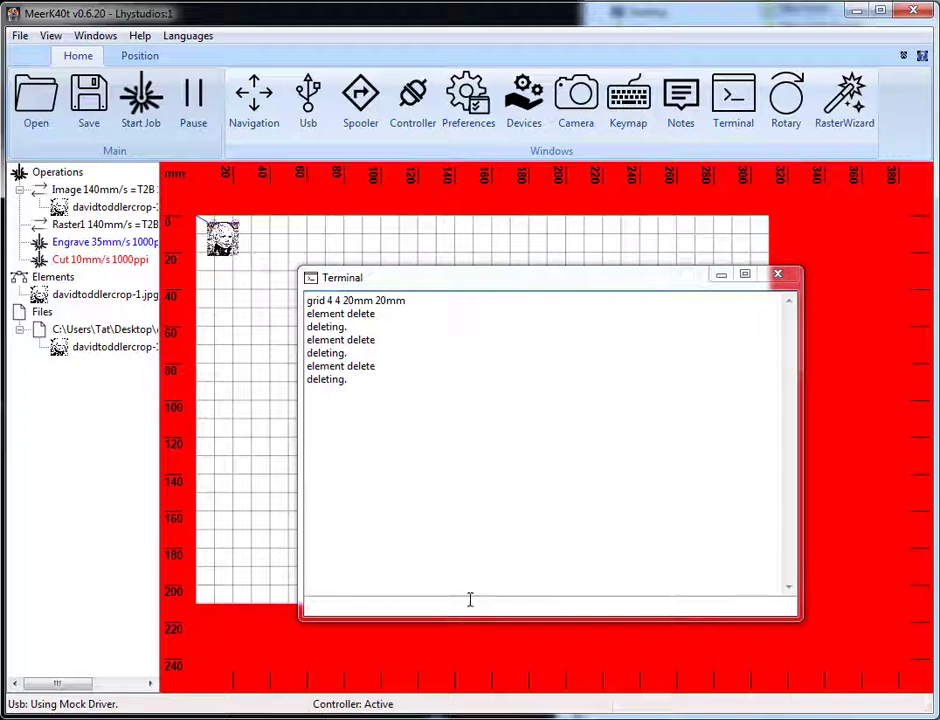
{"action": "type", "text": "o"}
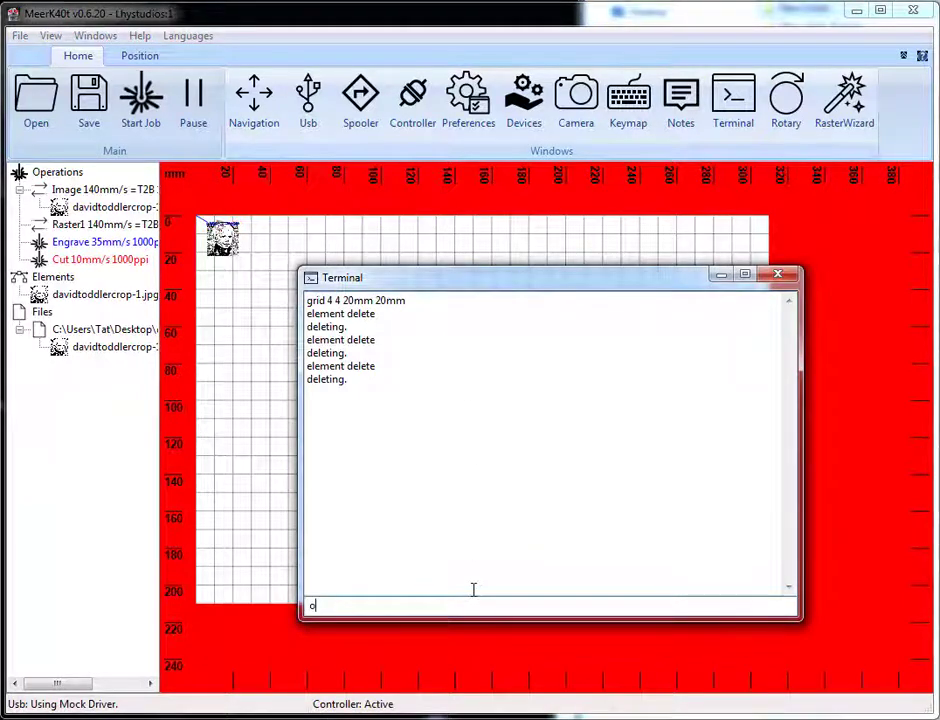
{"action": "type", "text": "pen"}
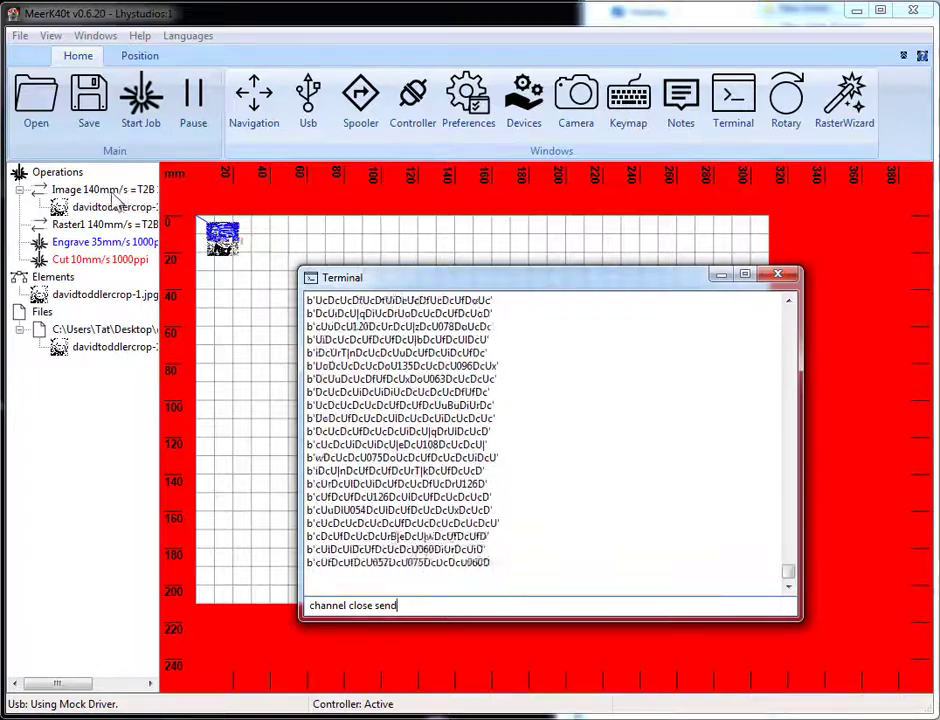
Open the spooler and examine its queued operations through to the last entry
{"action": "left_click", "coordinate": [361, 96]}
{"action": "left_click_drag", "start_coordinate": [273, 73], "coordinate": [610, 230]}
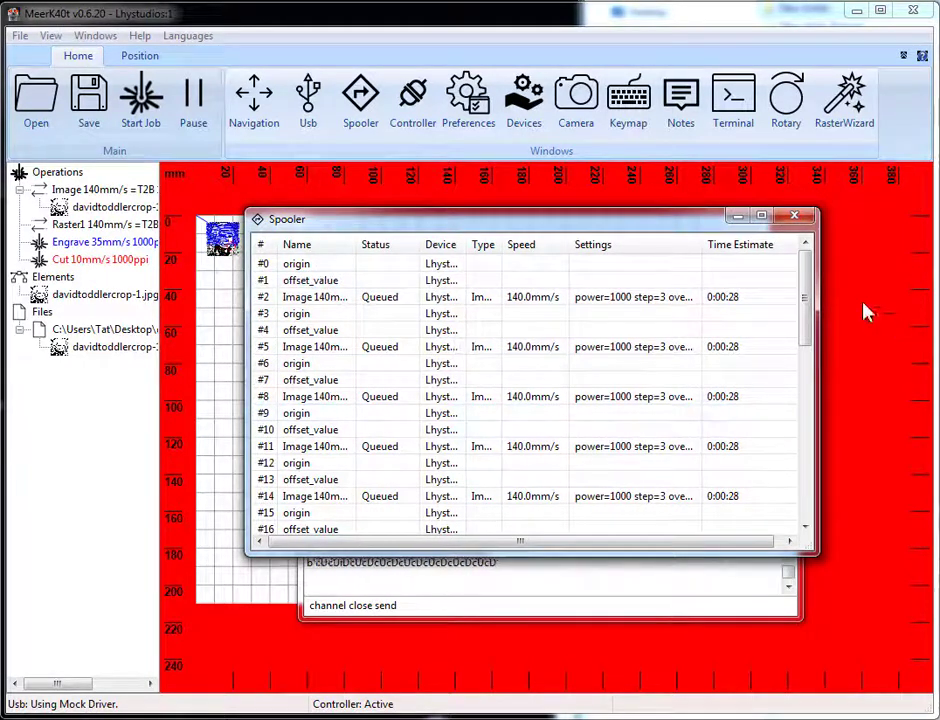
{"action": "left_click_drag", "start_coordinate": [806, 297], "coordinate": [803, 487]}
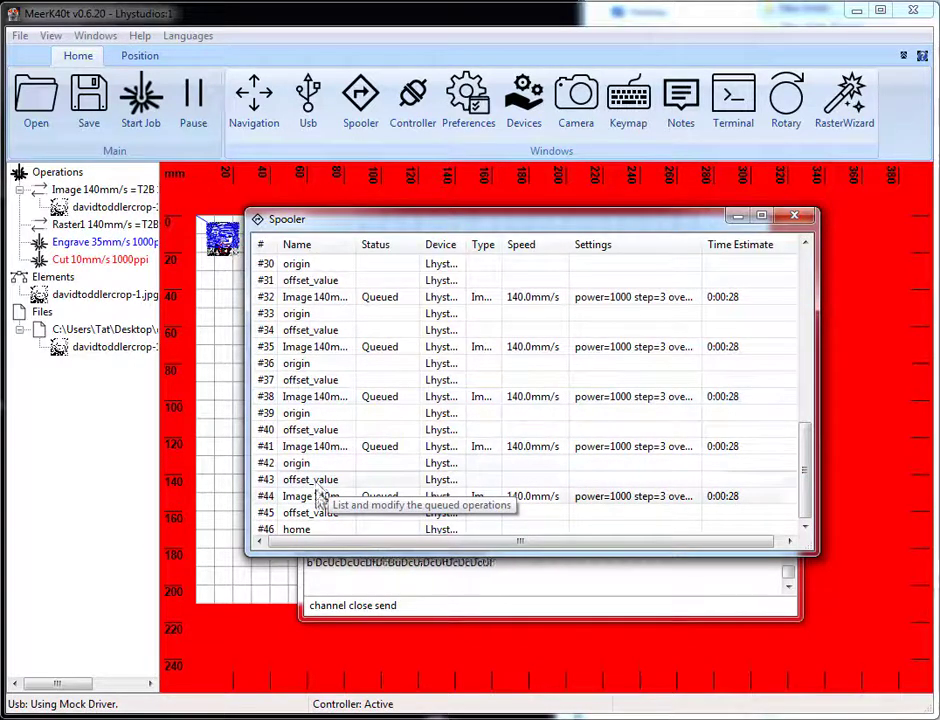
Stop watching the send channel in the terminal and examine the movement commands that begin the streamed image data
{"action": "left_click", "coordinate": [795, 216]}
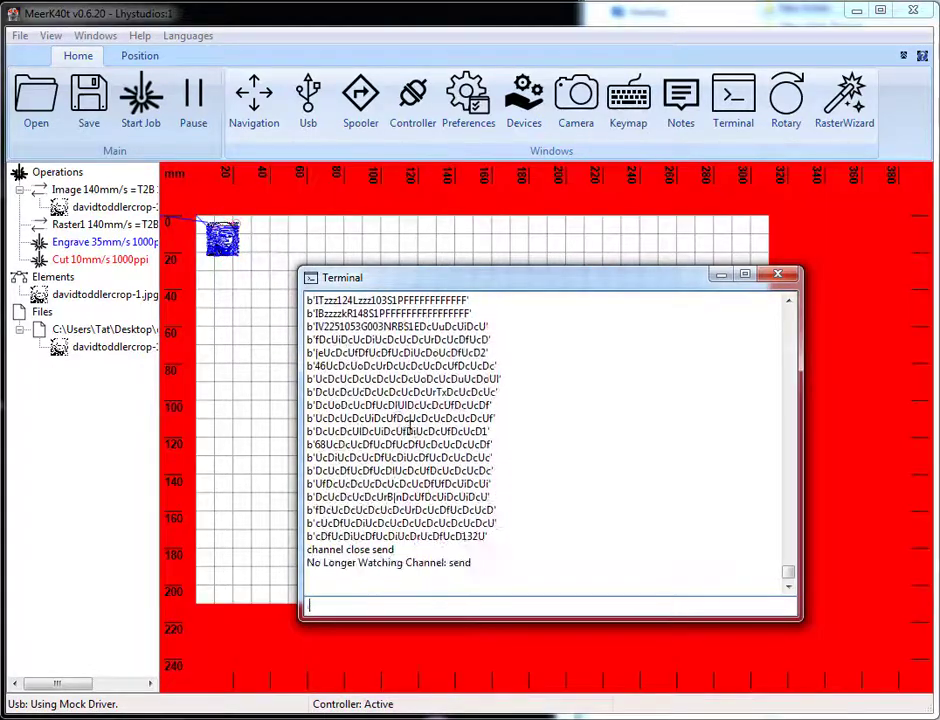
{"action": "scroll", "coordinate": [392, 382], "scroll_direction": "up", "scroll_amount": 1}
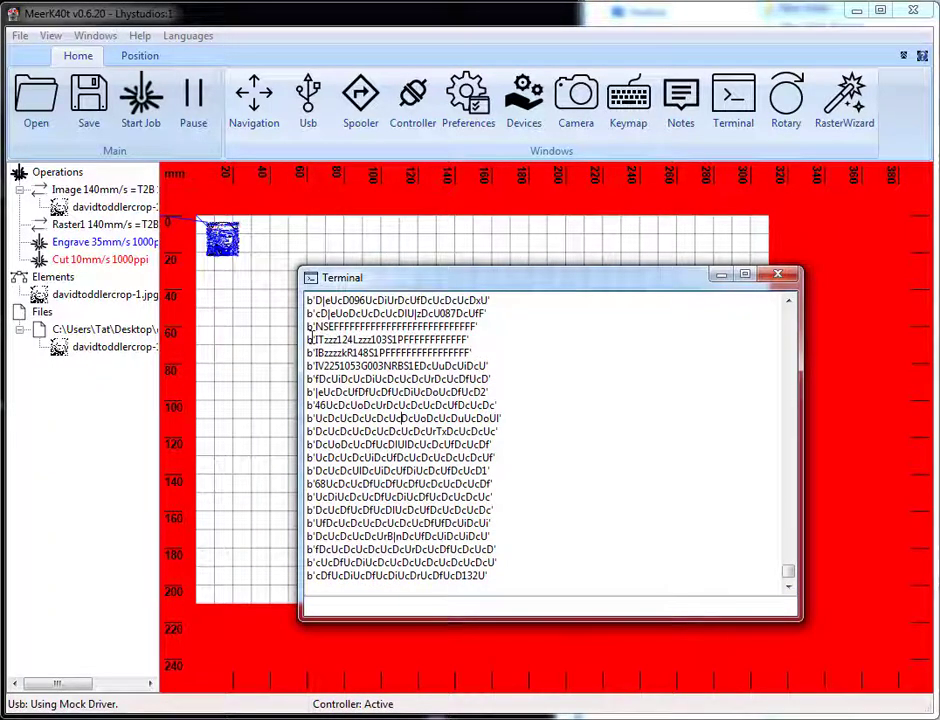
{"action": "left_click_drag", "start_coordinate": [333, 340], "coordinate": [399, 340]}
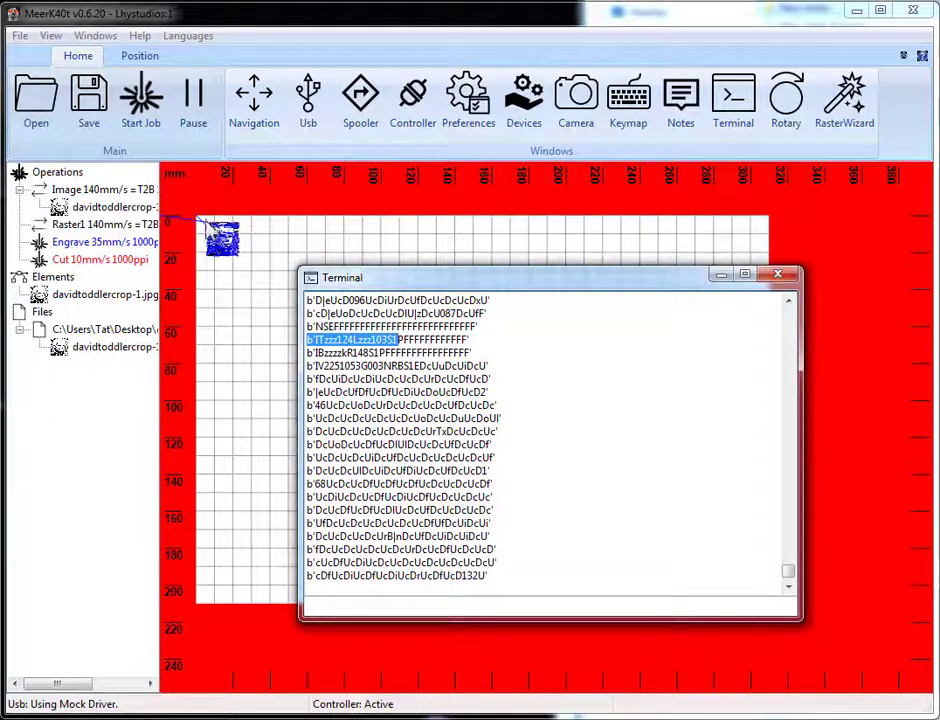
{"action": "left_click", "coordinate": [209, 227]}
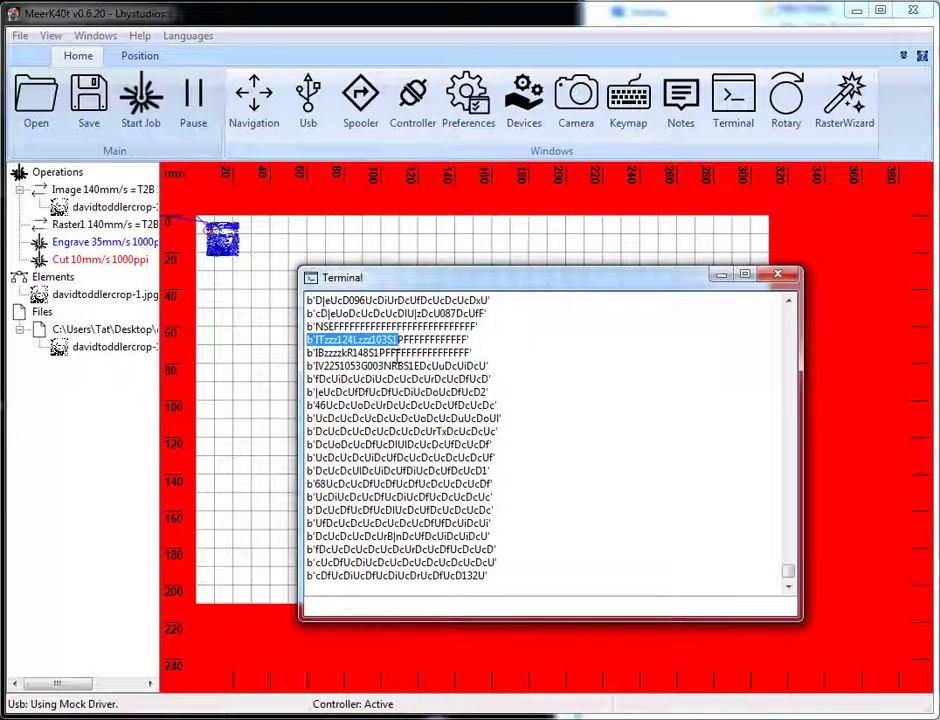
{"action": "left_click_drag", "start_coordinate": [402, 353], "coordinate": [307, 353]}
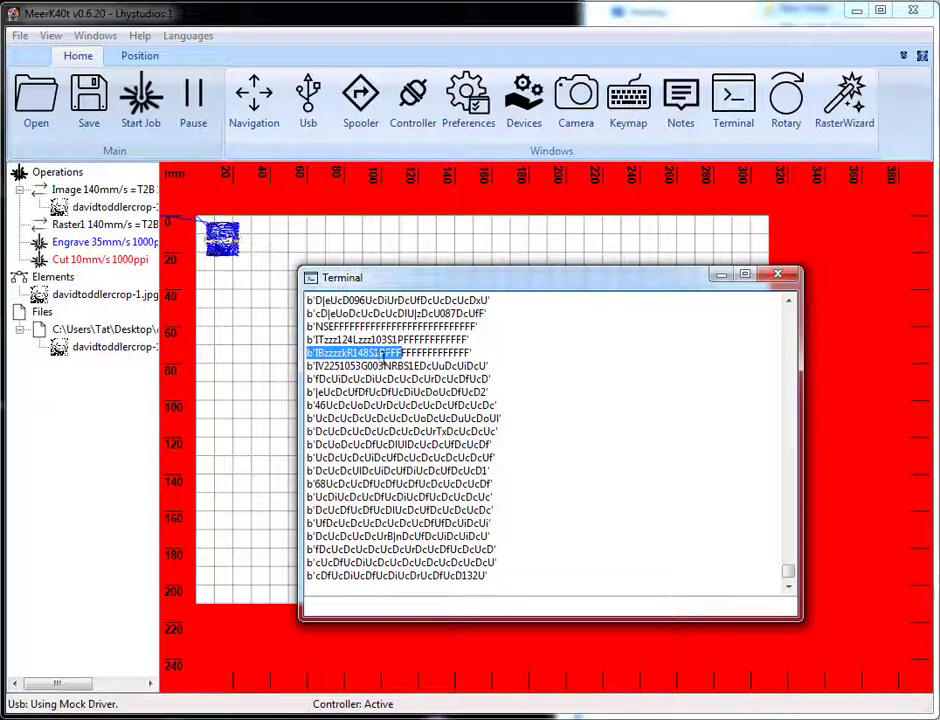
{"action": "left_click", "coordinate": [339, 352]}
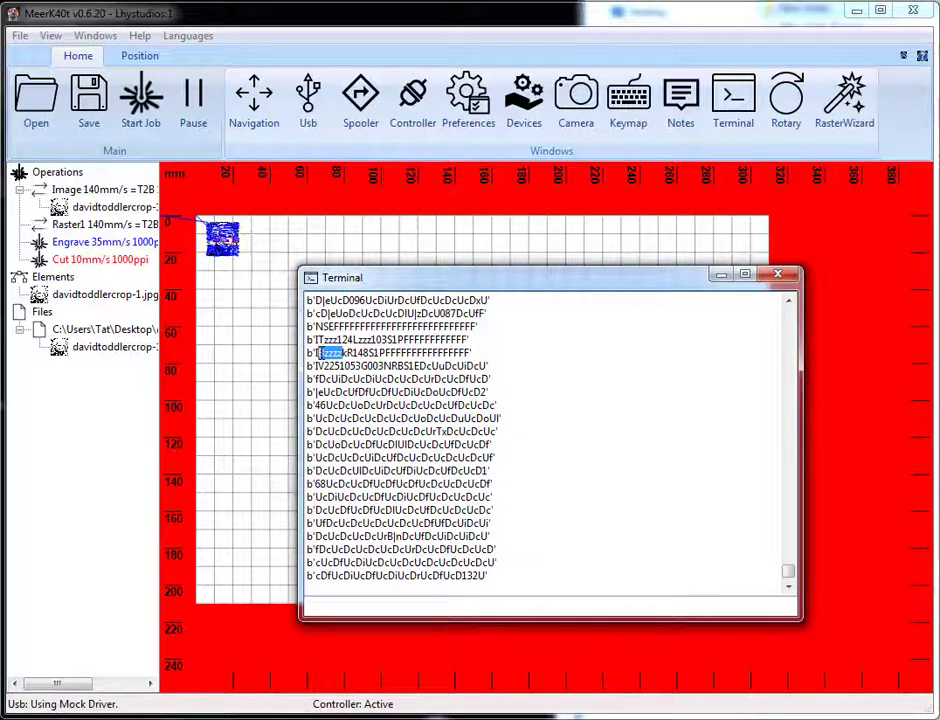
{"action": "left_click_drag", "start_coordinate": [348, 353], "coordinate": [334, 353]}
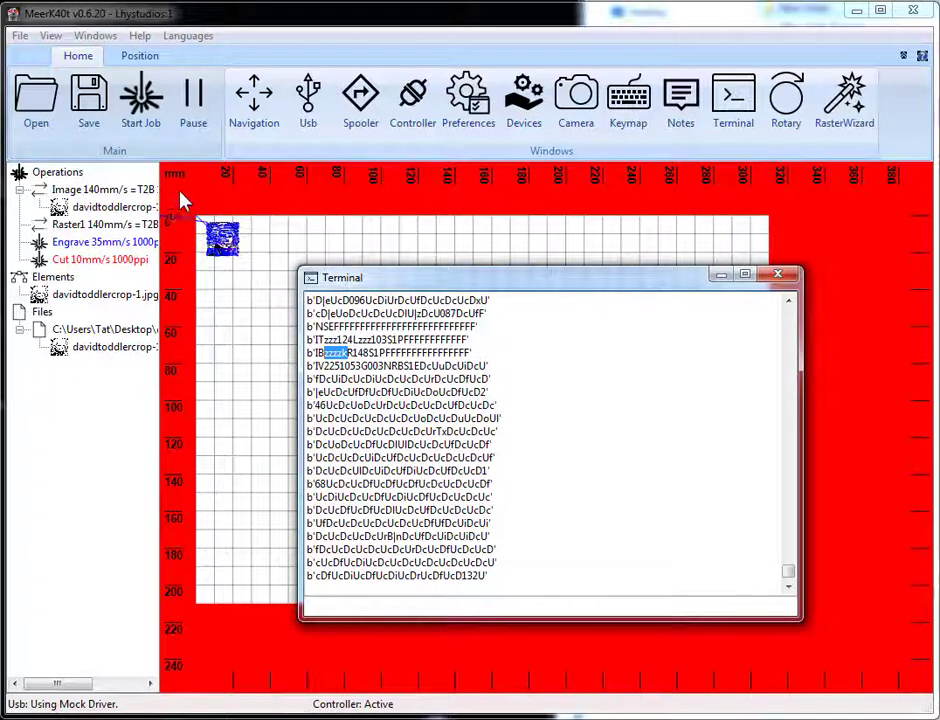
{"action": "left_click", "coordinate": [780, 276]}
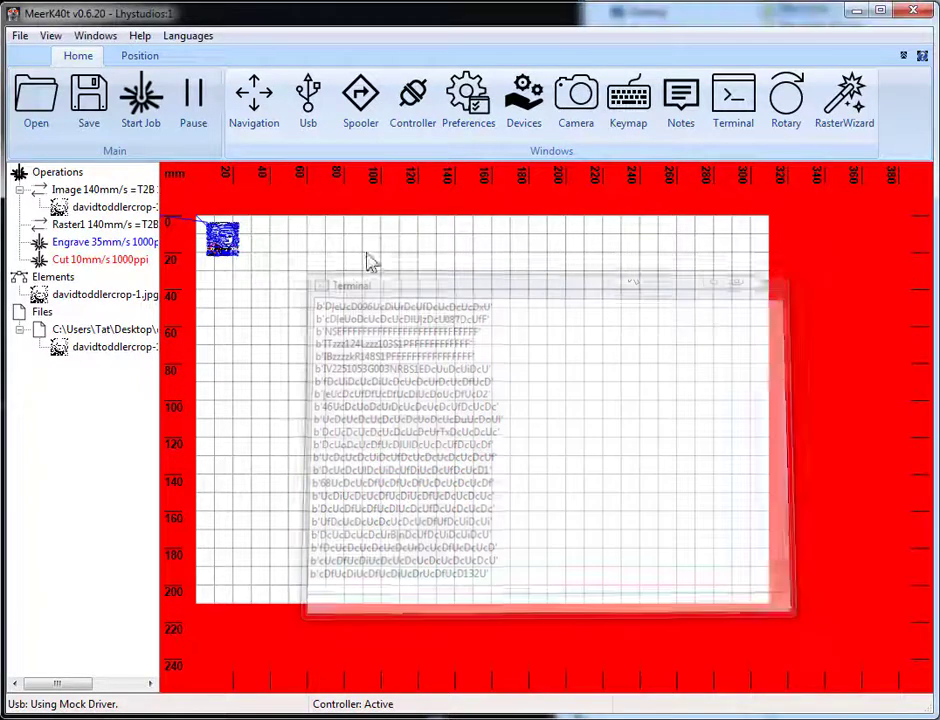
Duplicate the image into a 4 by 4 grid with the terminal command grid 4 4 20mm 20mm, keeping the whole grid in view
{"action": "left_click", "coordinate": [105, 207]}
{"action": "left_click", "coordinate": [733, 100]}
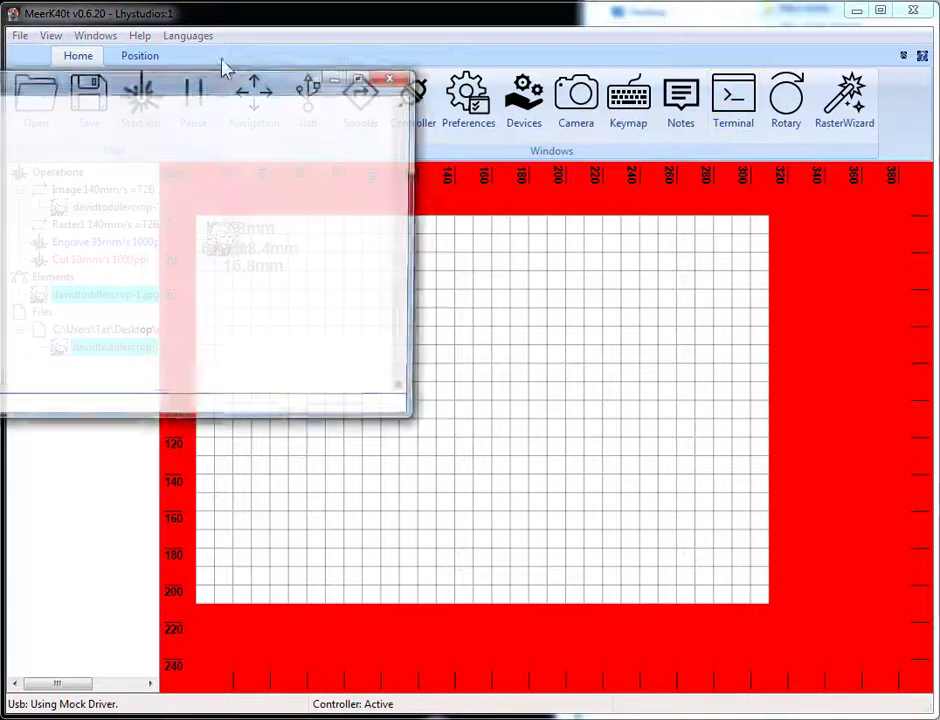
{"action": "left_click_drag", "start_coordinate": [220, 86], "coordinate": [643, 237]}
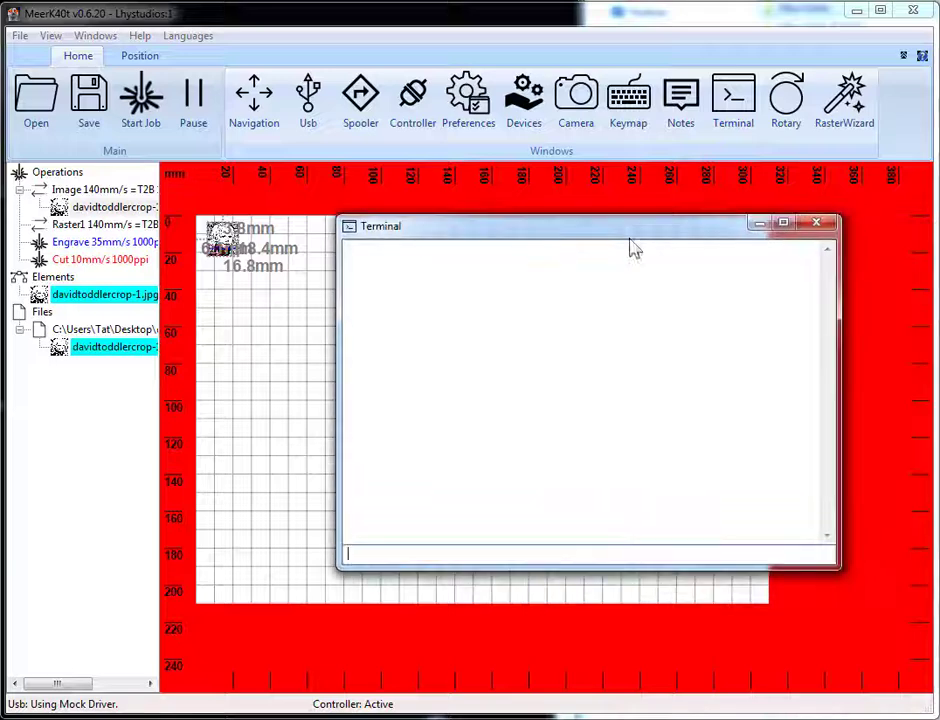
{"action": "type", "text": "grid 4 4 20"}
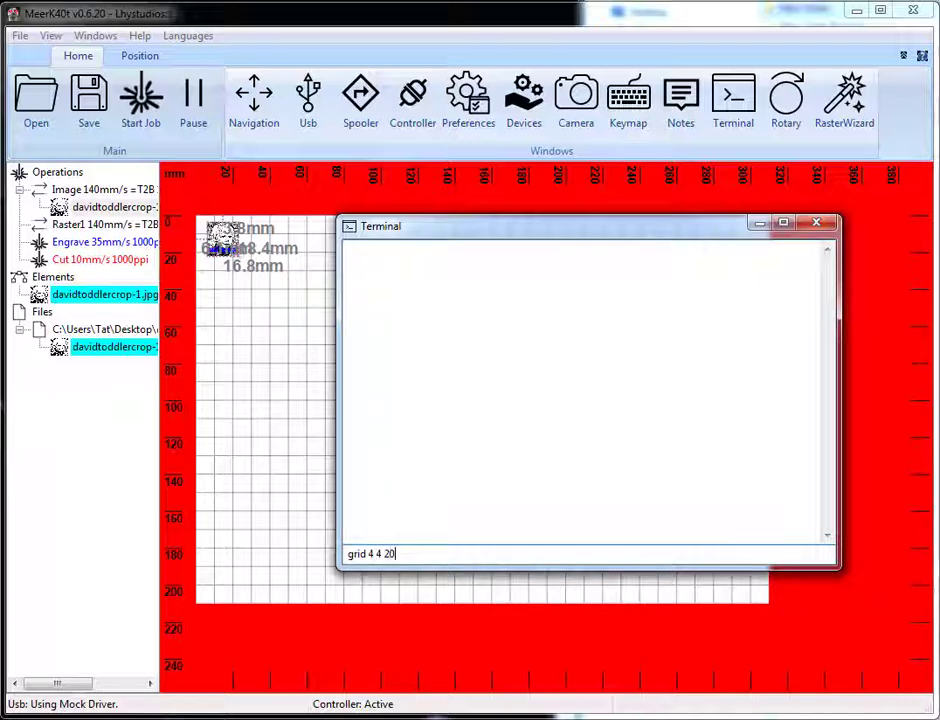
{"action": "type", "text": "mm 20mm"}
{"action": "key", "text": "Return"}
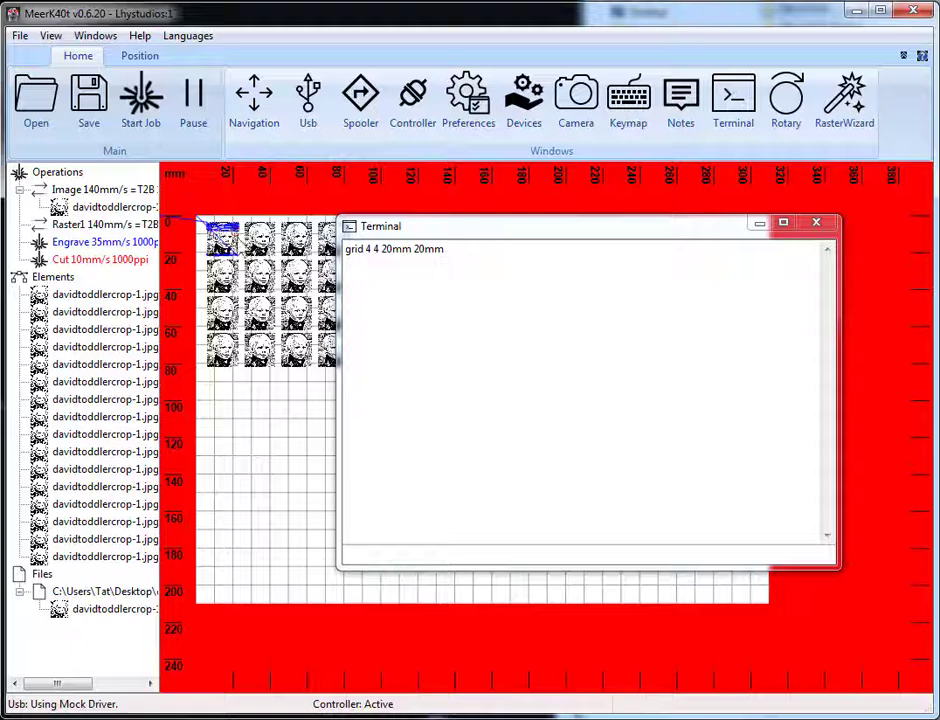
{"action": "left_click_drag", "start_coordinate": [423, 231], "coordinate": [515, 317]}
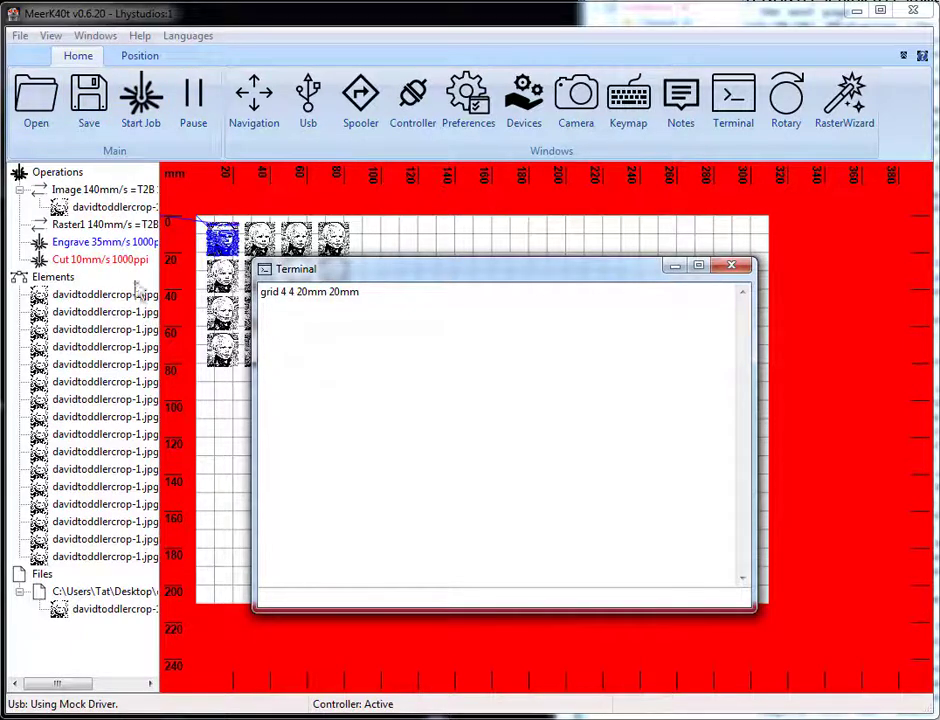
{"action": "left_click_drag", "start_coordinate": [288, 263], "coordinate": [462, 273]}
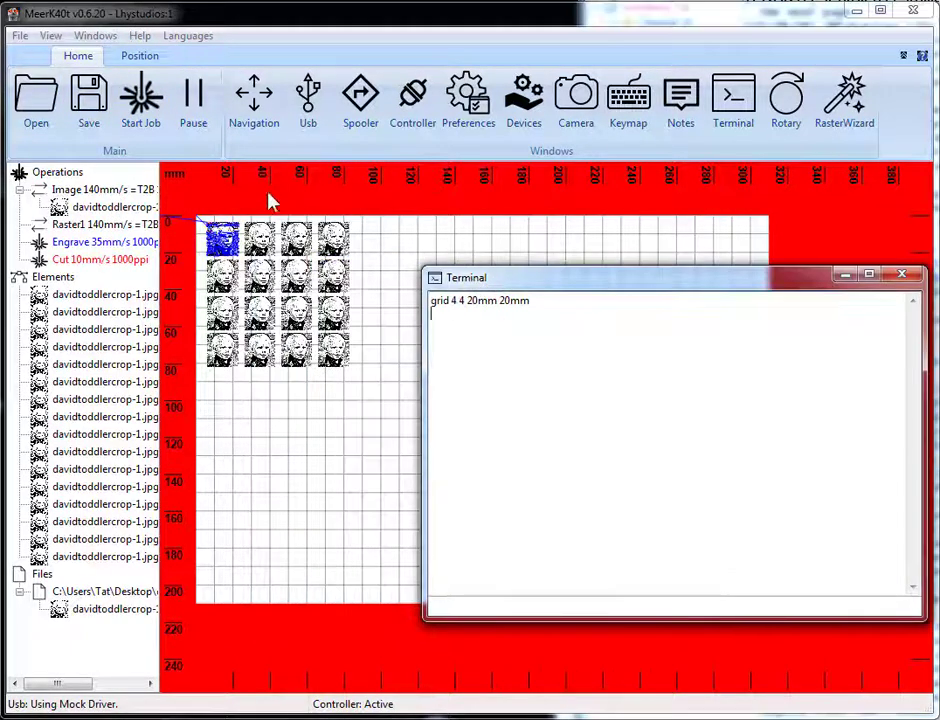
Delete all grid copies of the portrait except the original image in the bed's origin corner
{"action": "left_click_drag", "start_coordinate": [240, 203], "coordinate": [368, 394]}
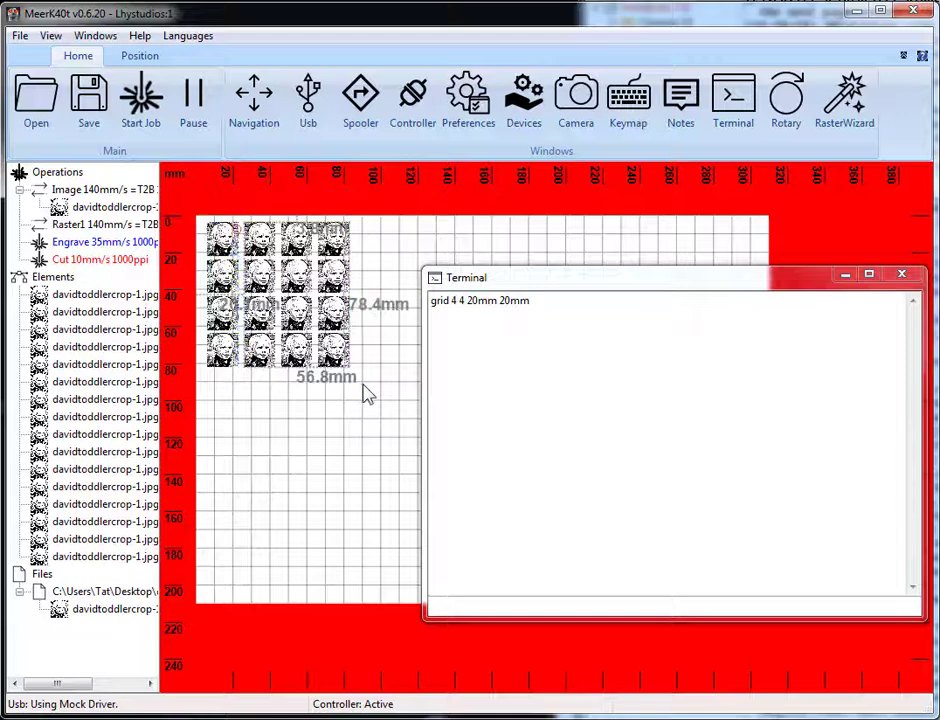
{"action": "key", "text": "Delete"}
{"action": "left_click_drag", "start_coordinate": [279, 382], "coordinate": [203, 281]}
{"action": "key", "text": "Delete"}
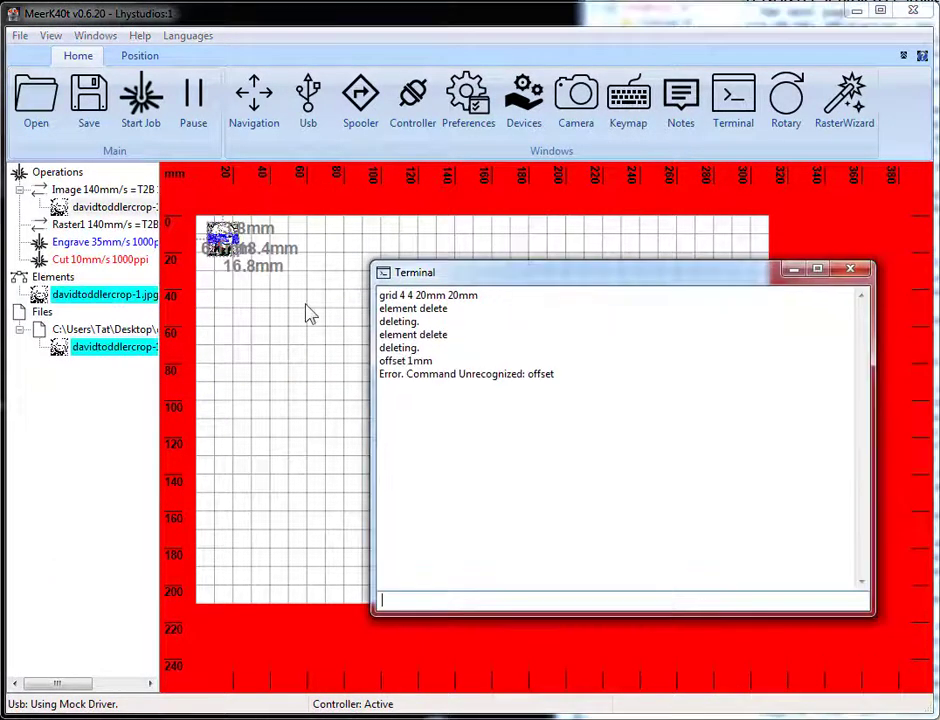
Add a cut rectangle around the portrait image with the terminal command outline 1mm and inspect it up close
{"action": "type", "text": "outline "}
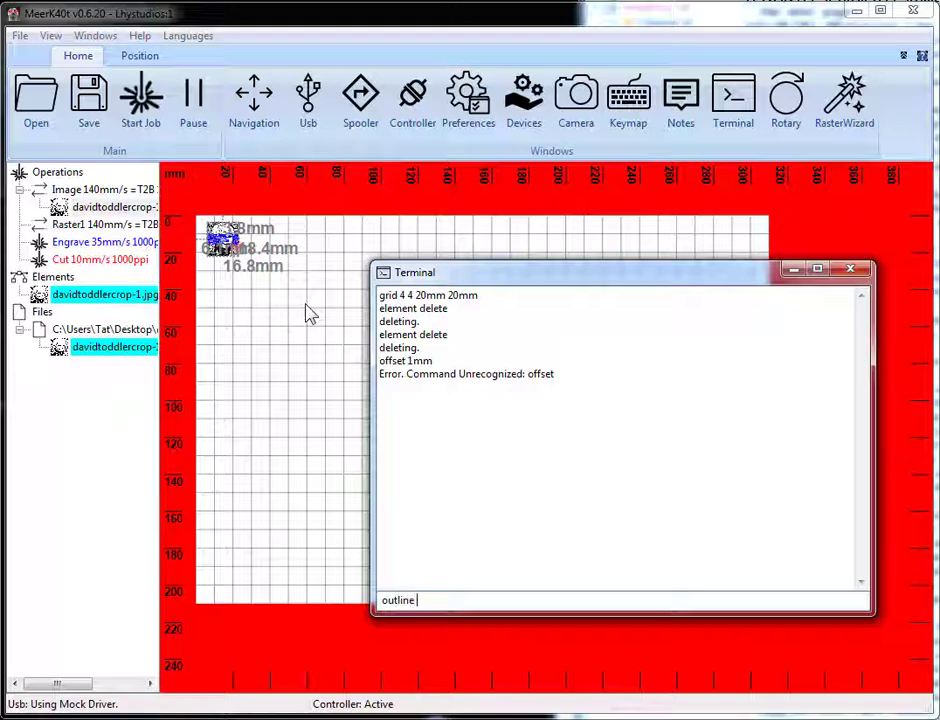
{"action": "type", "text": "1mm"}
{"action": "key", "text": "Return"}
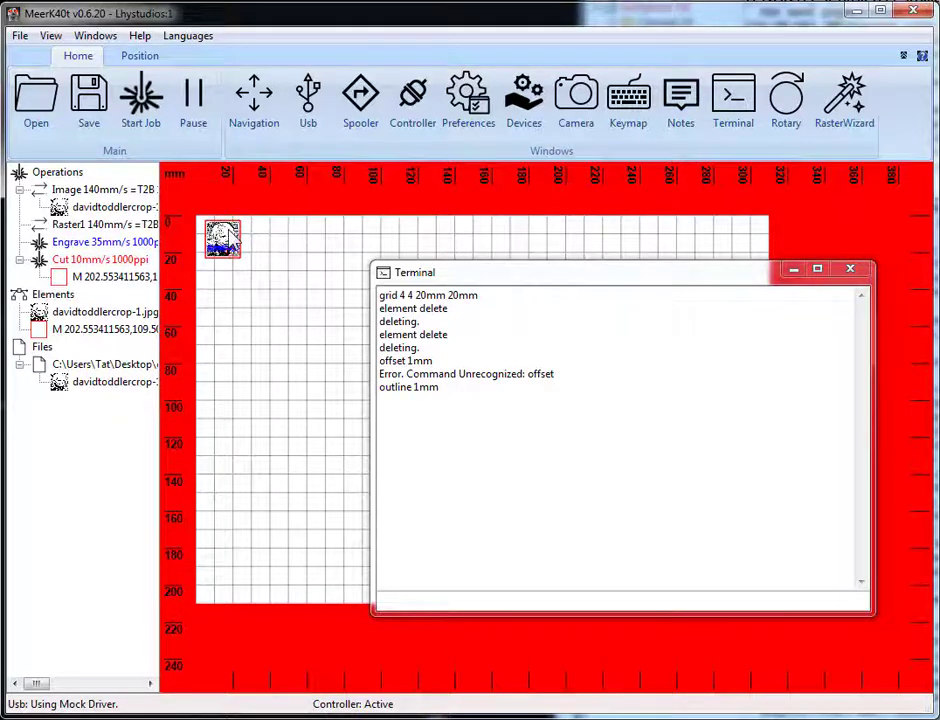
{"action": "scroll", "coordinate": [228, 240], "scroll_direction": "up", "scroll_amount": 2}
{"action": "scroll", "coordinate": [228, 240], "scroll_direction": "up", "scroll_amount": 4}
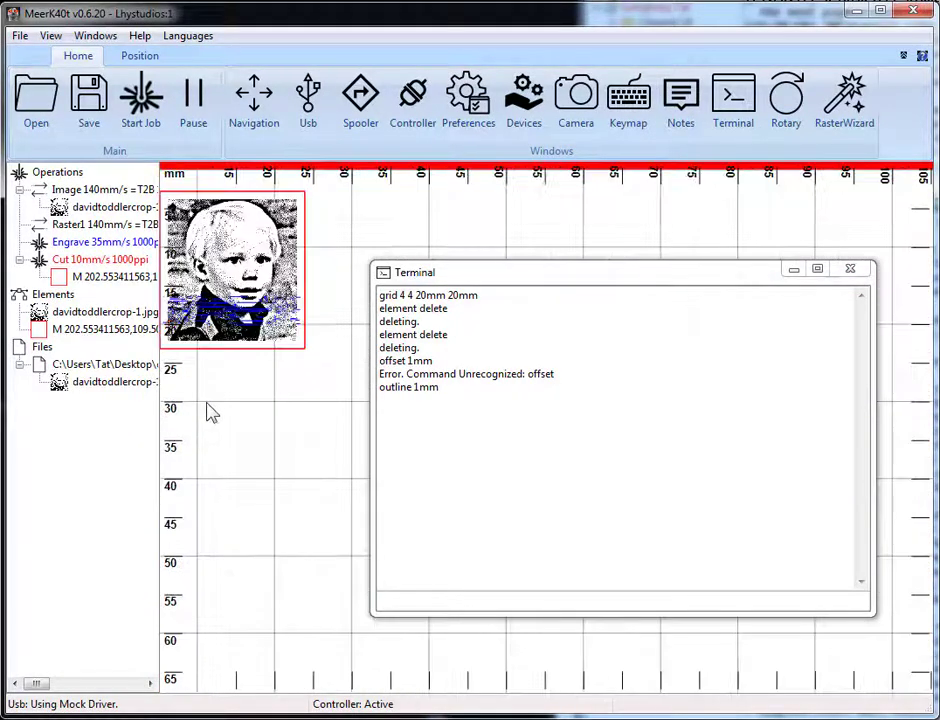
{"action": "middle_click_drag", "start_coordinate": [210, 411], "coordinate": [266, 430]}
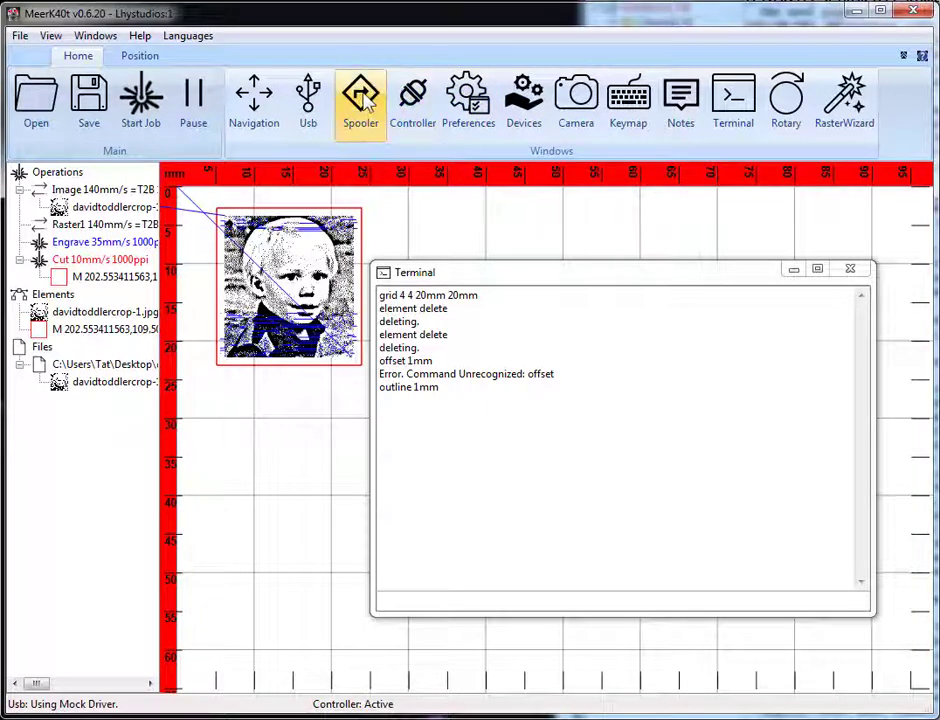
Emergency-stop the running job from the controller and close the controller window
{"action": "left_click", "coordinate": [412, 100]}
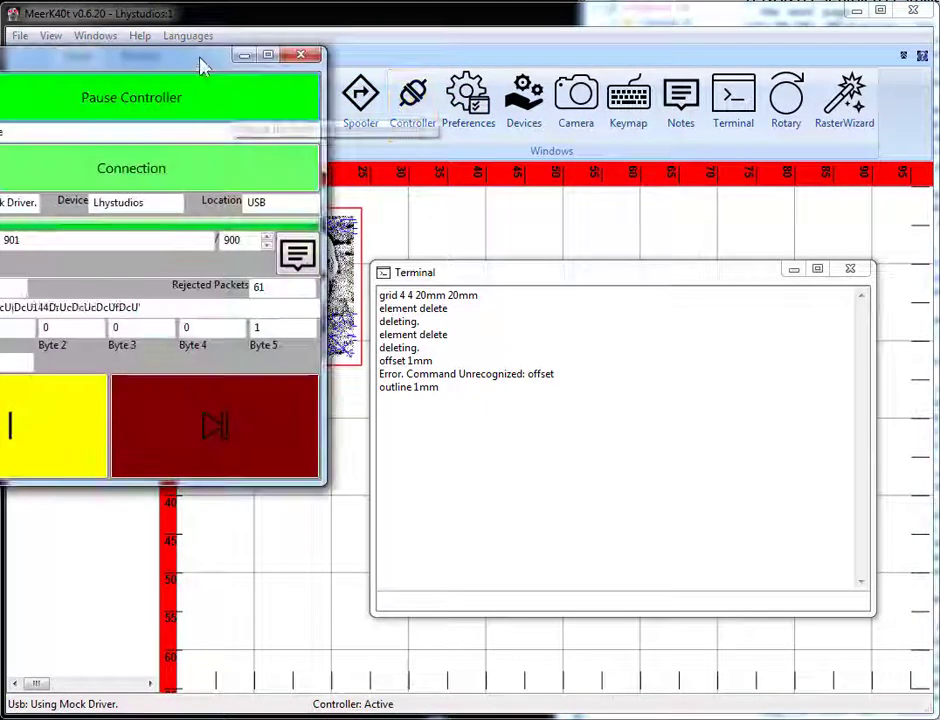
{"action": "left_click_drag", "start_coordinate": [201, 64], "coordinate": [558, 156]}
{"action": "left_click", "coordinate": [610, 518]}
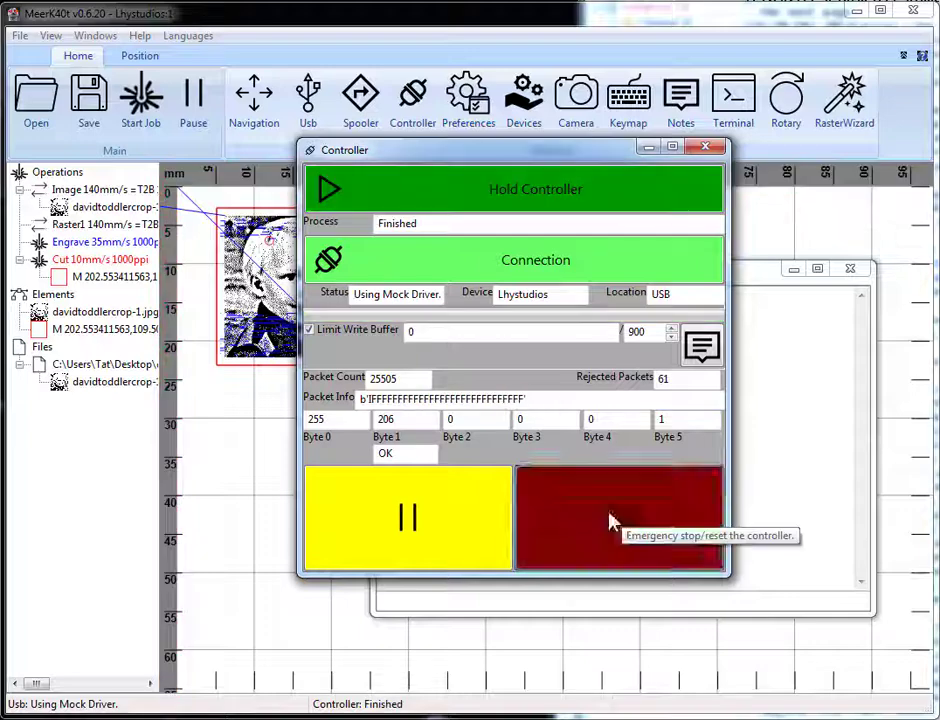
{"action": "left_click", "coordinate": [707, 149]}
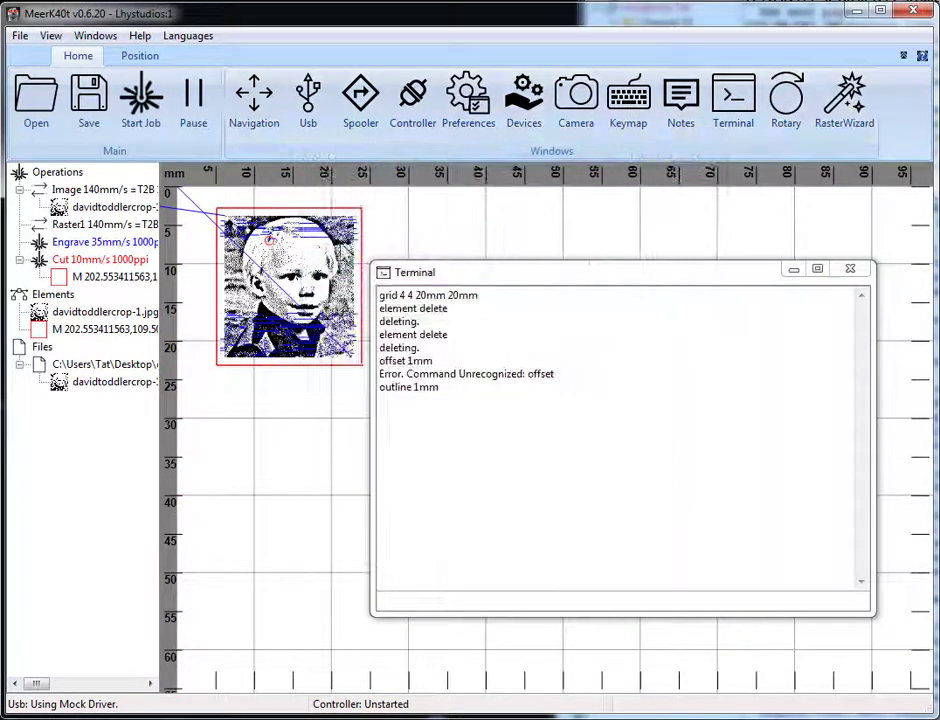
Send the laser head to its home position with the navigation controls
{"action": "left_click", "coordinate": [256, 100]}
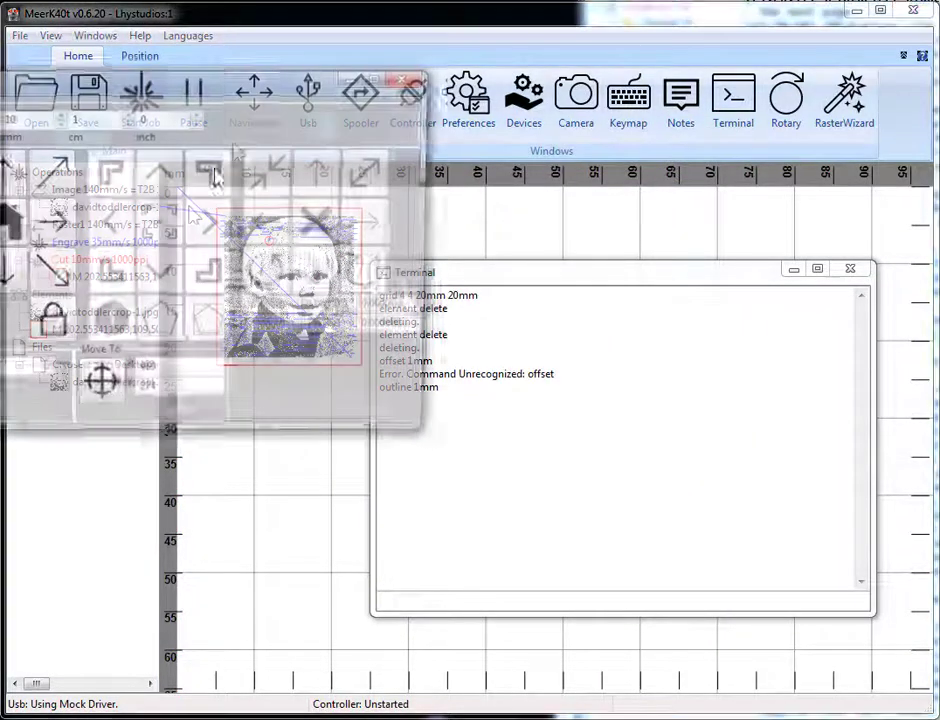
{"action": "left_click_drag", "start_coordinate": [128, 97], "coordinate": [558, 208]}
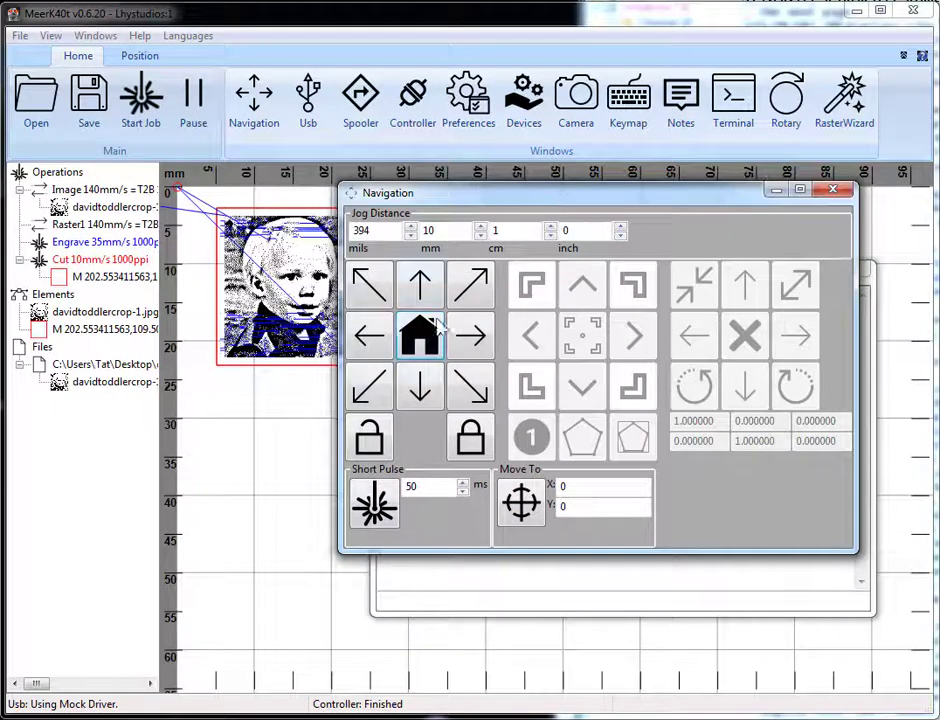
{"action": "left_click", "coordinate": [834, 190]}
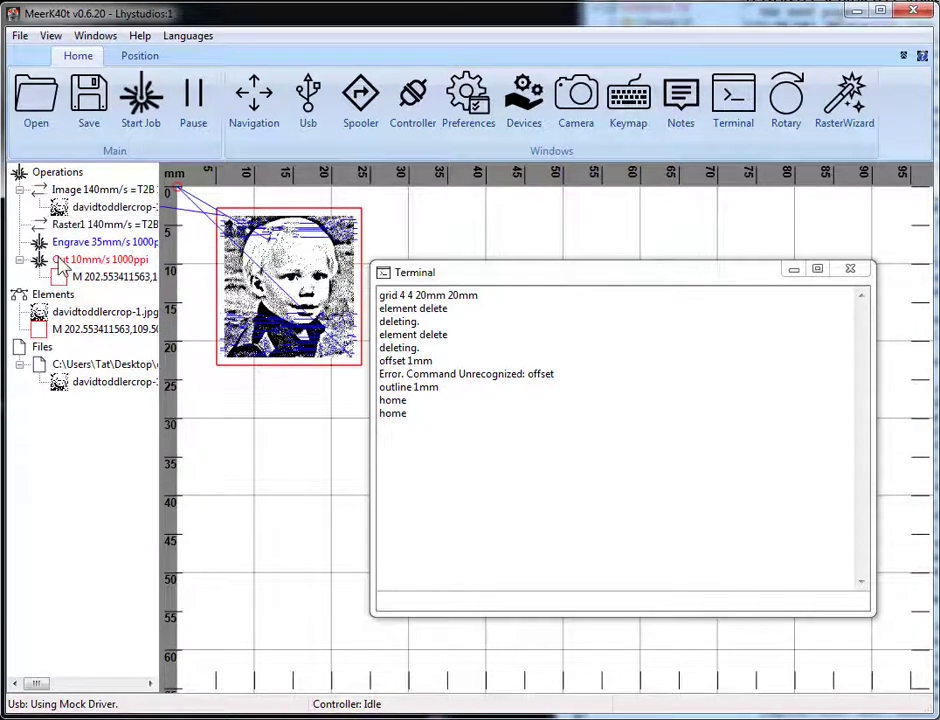
Prepare a new job and review its image and cut operations beside the portrait
{"action": "left_click", "coordinate": [143, 97]}
{"action": "left_click", "coordinate": [251, 163]}
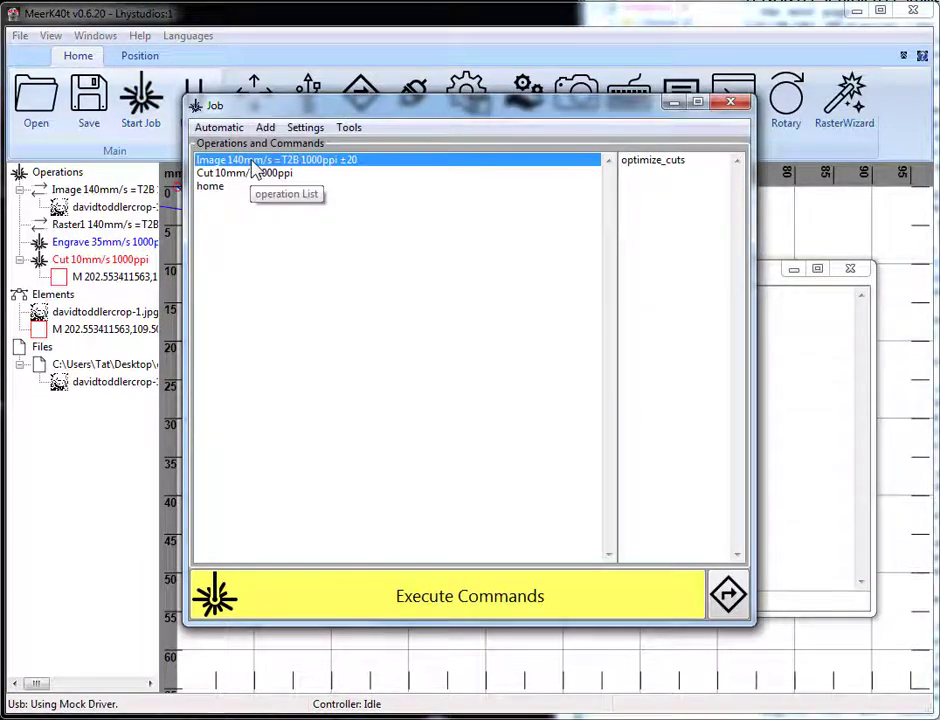
{"action": "left_click", "coordinate": [246, 174]}
{"action": "left_click_drag", "start_coordinate": [257, 113], "coordinate": [417, 172]}
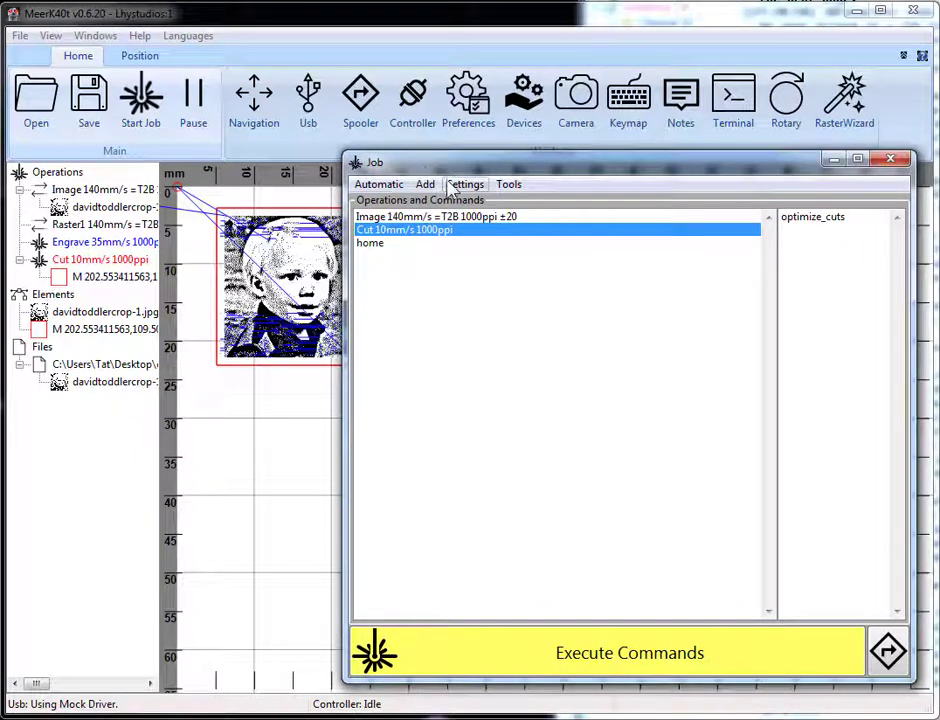
Repeat the job's image and cut operations 4 copies wide and 4 copies high, with 20mm X and Y gaps
{"action": "left_click", "coordinate": [465, 185]}
{"action": "mouse_move", "coordinate": [508, 188]}
{"action": "left_click", "coordinate": [524, 208]}
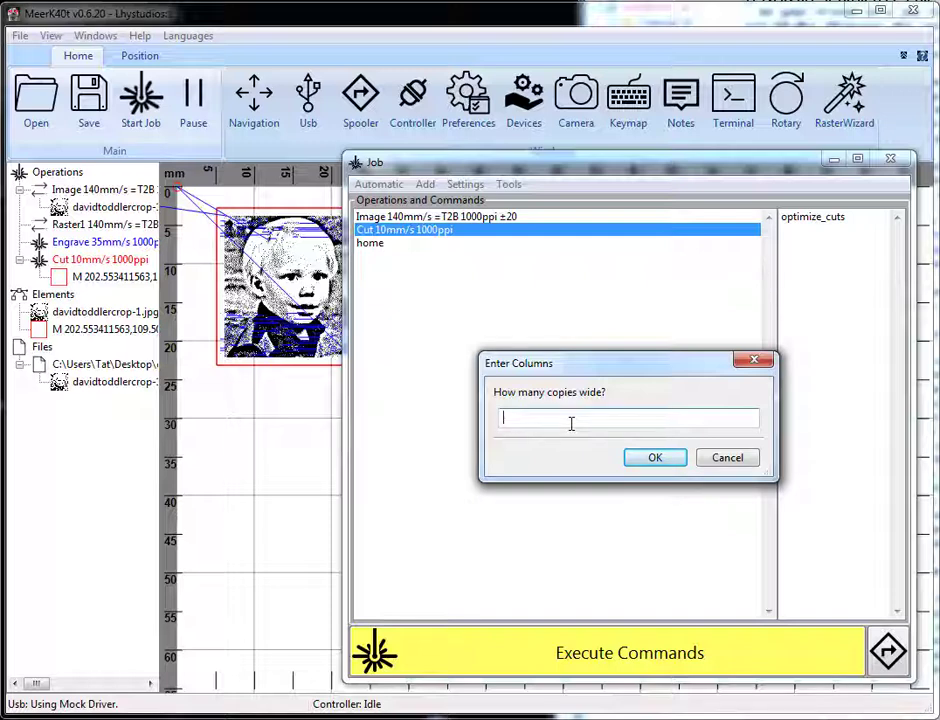
{"action": "type", "text": "4"}
{"action": "key", "text": "Return"}
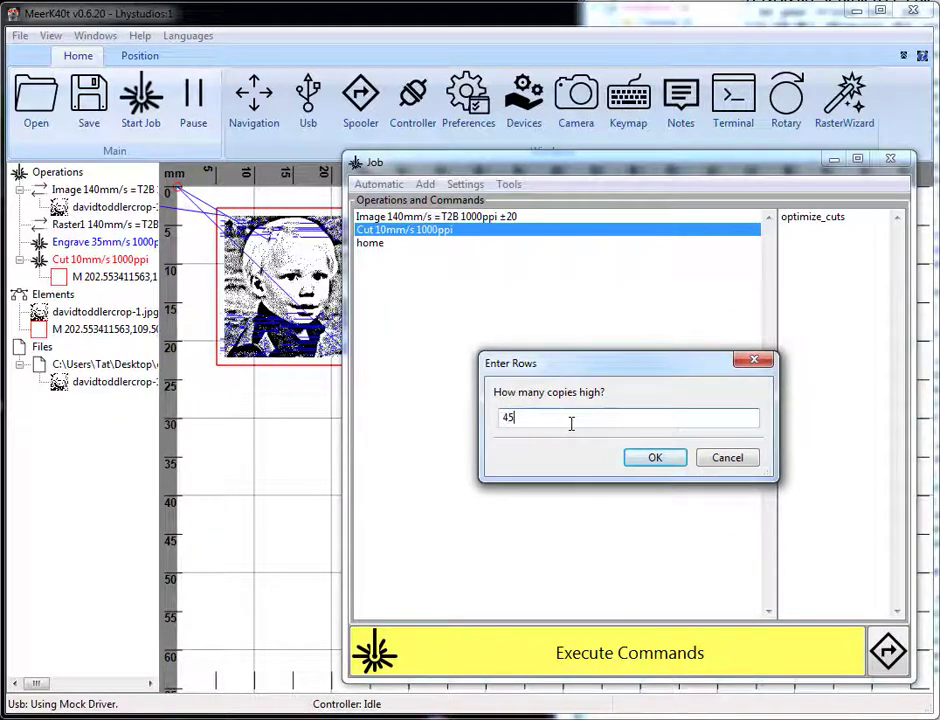
{"action": "type", "text": "4"}
{"action": "key", "text": "BackSpace"}
{"action": "key", "text": "Return"}
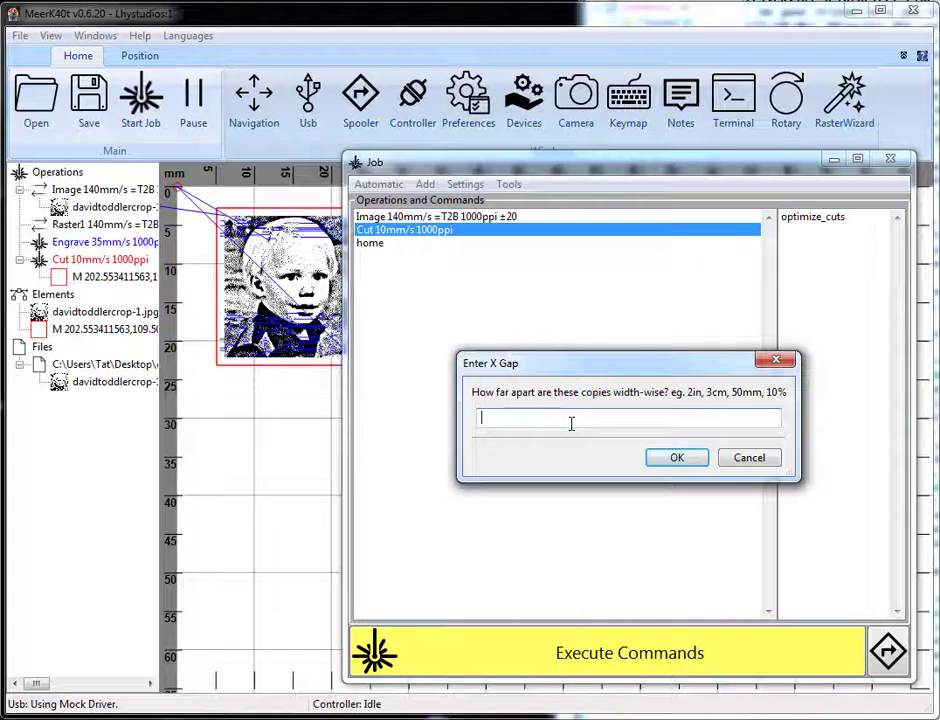
{"action": "type", "text": "20mm"}
{"action": "key", "text": "Return"}
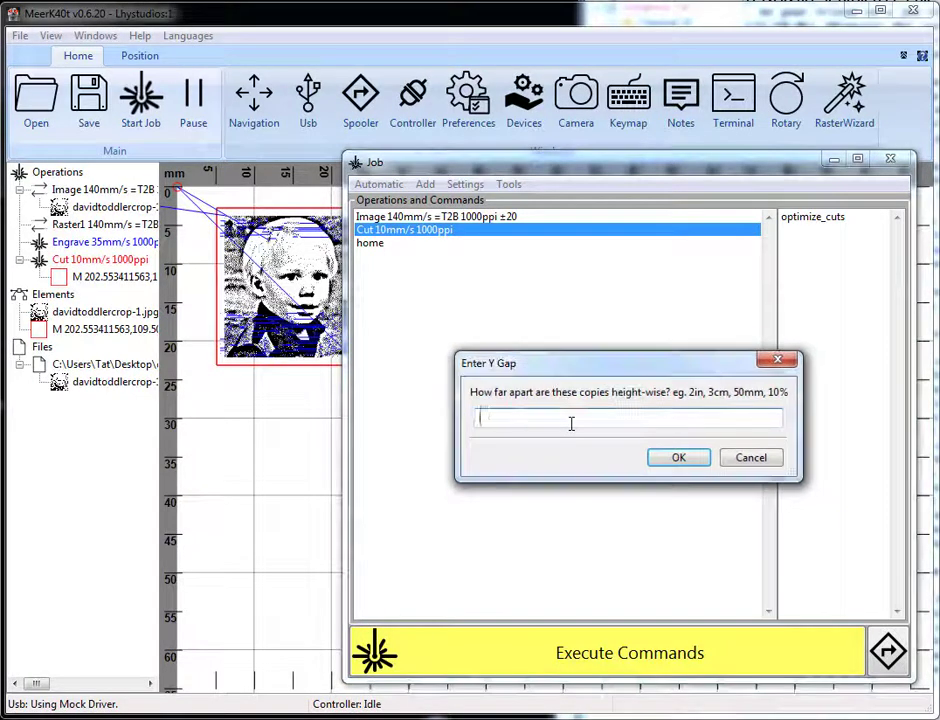
{"action": "type", "text": "20mm"}
{"action": "key", "text": "Return"}
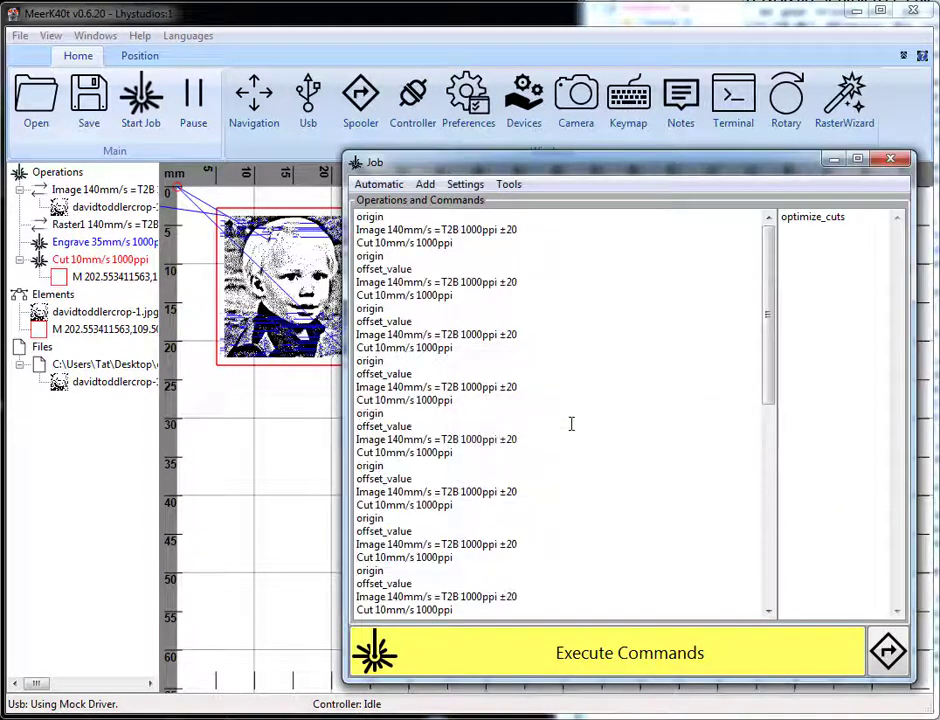
Examine the order of the image and cut operations within each repeated copy of the job
{"action": "left_click", "coordinate": [410, 235]}
{"action": "left_click", "coordinate": [385, 244]}
{"action": "left_click", "coordinate": [371, 231]}
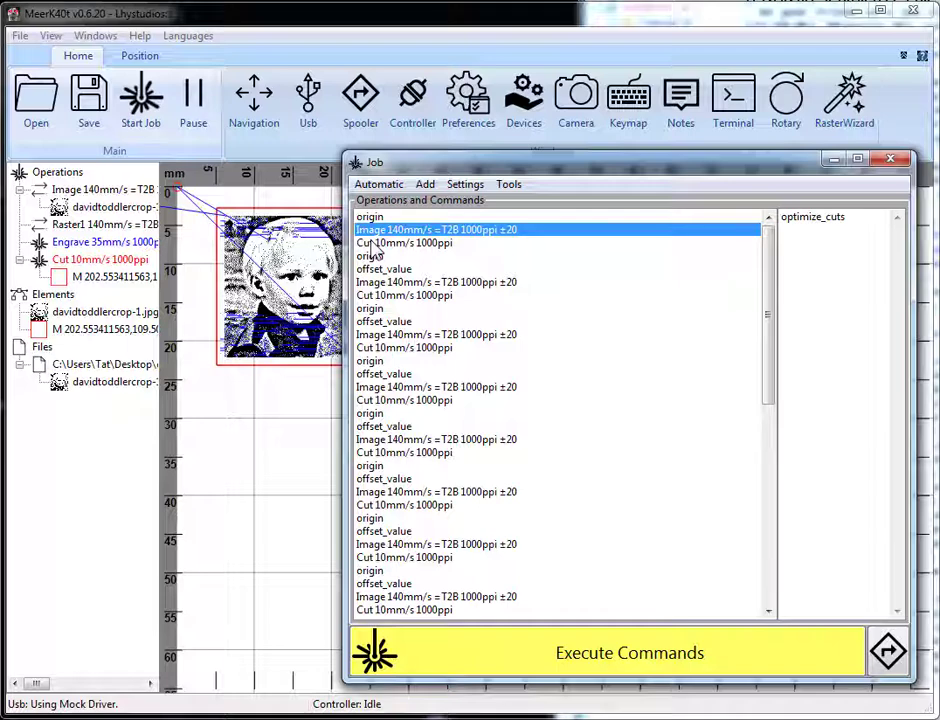
{"action": "left_click_drag", "start_coordinate": [397, 174], "coordinate": [472, 170]}
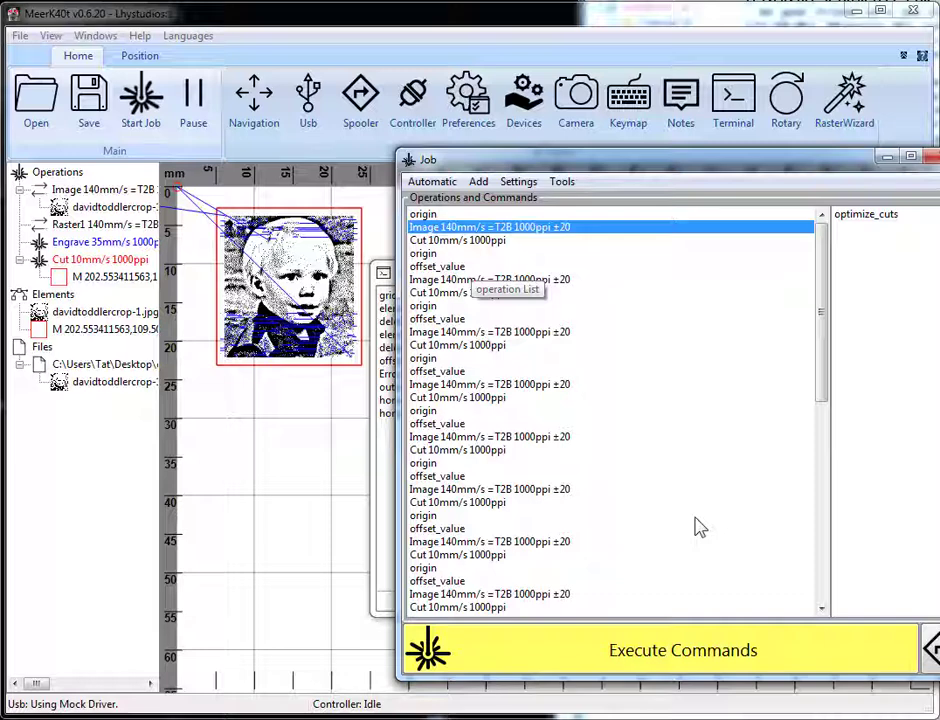
Execute all the commands for the repeated image and cut operations, and start the job
{"action": "left_click_drag", "start_coordinate": [706, 166], "coordinate": [645, 161]}
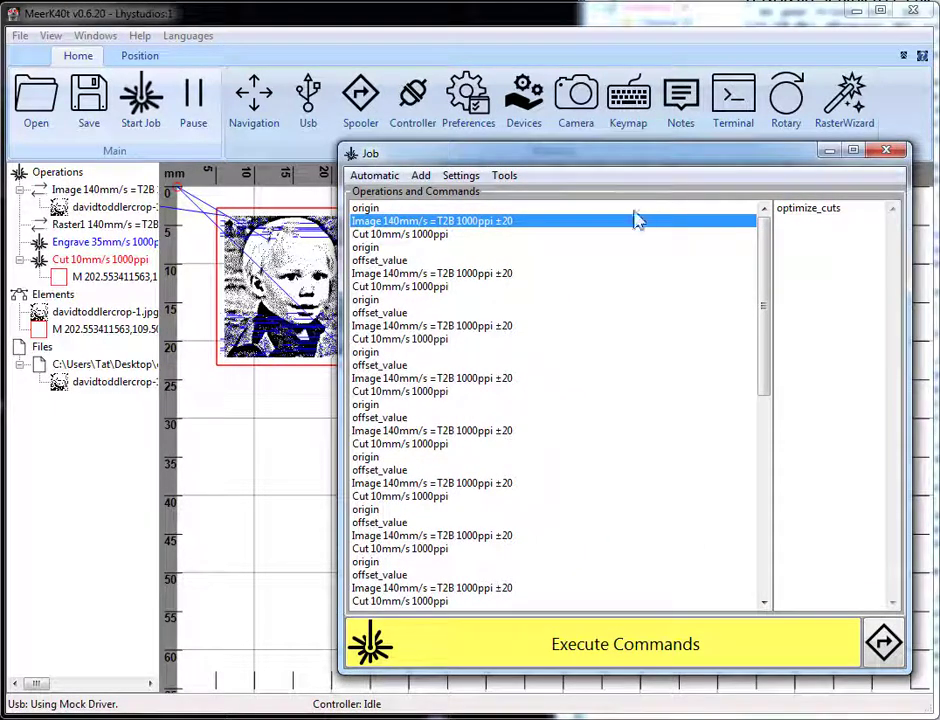
{"action": "left_click", "coordinate": [630, 644]}
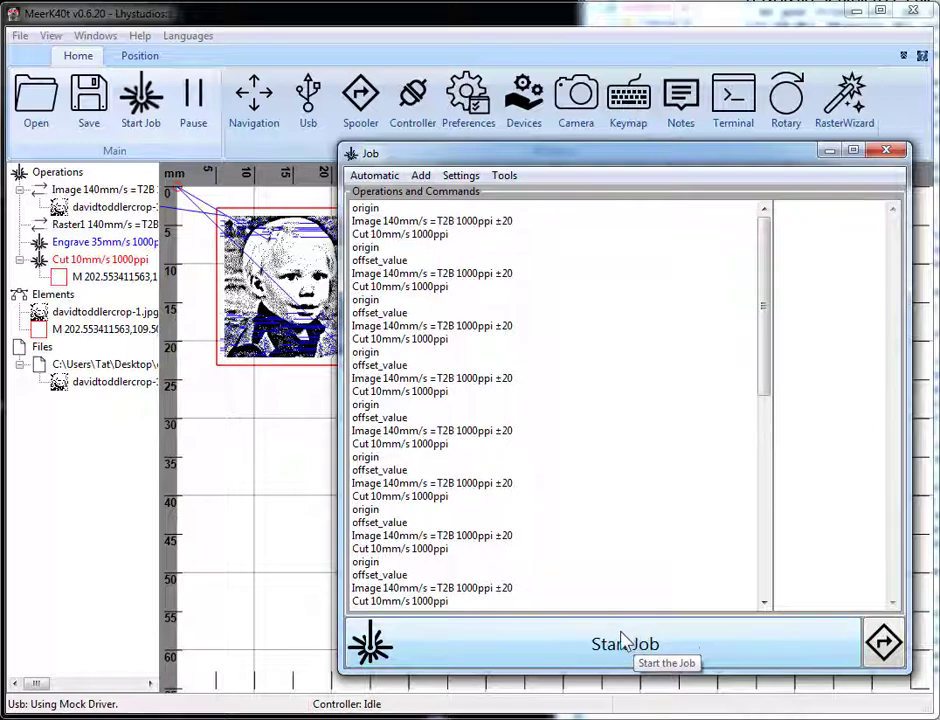
{"action": "left_click", "coordinate": [626, 642]}
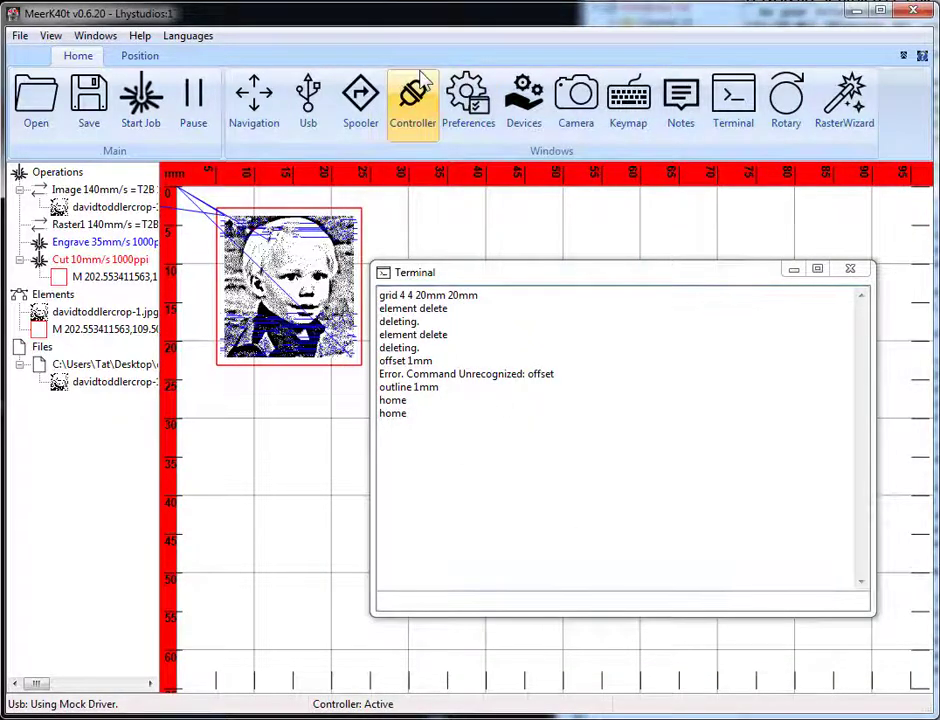
Run the command "channel open send" in the terminal to log the data being sent to the laser
{"action": "left_click", "coordinate": [534, 606]}
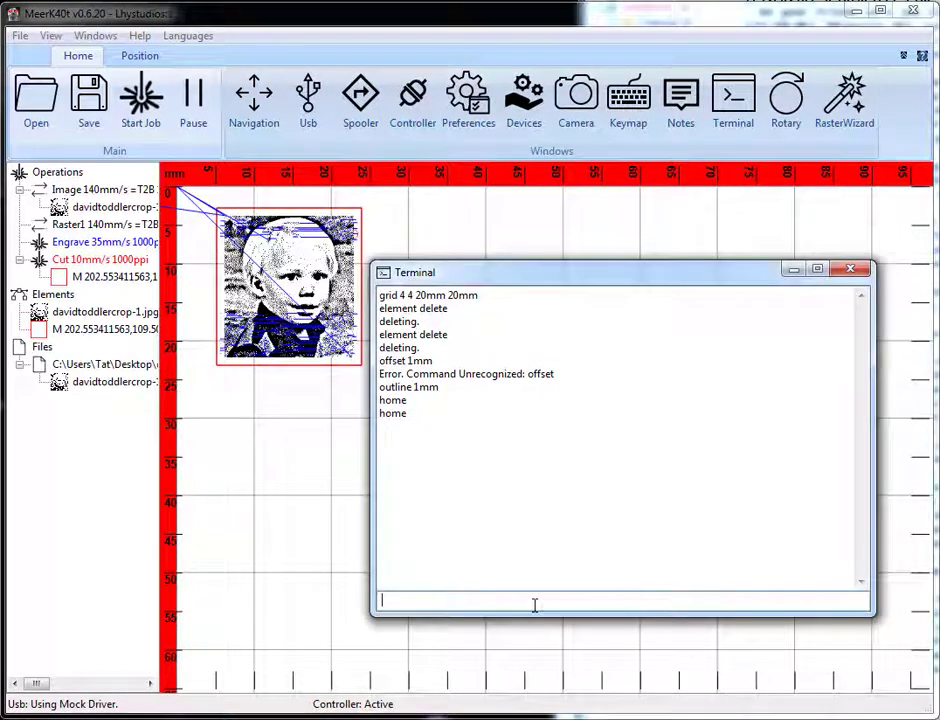
{"action": "key", "text": "BackSpace"}
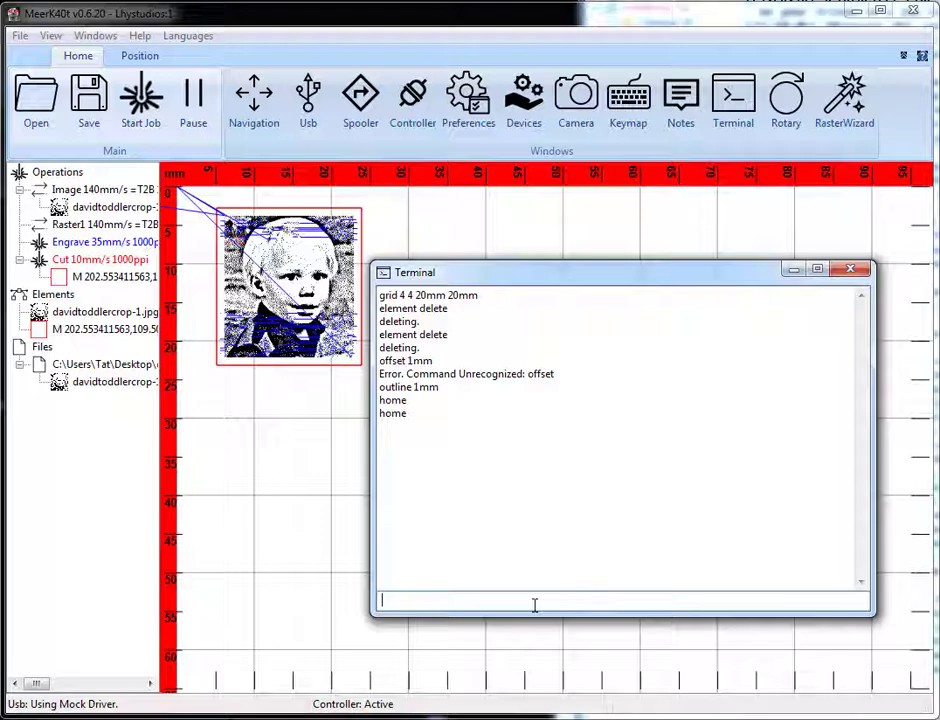
{"action": "type", "text": "open"}
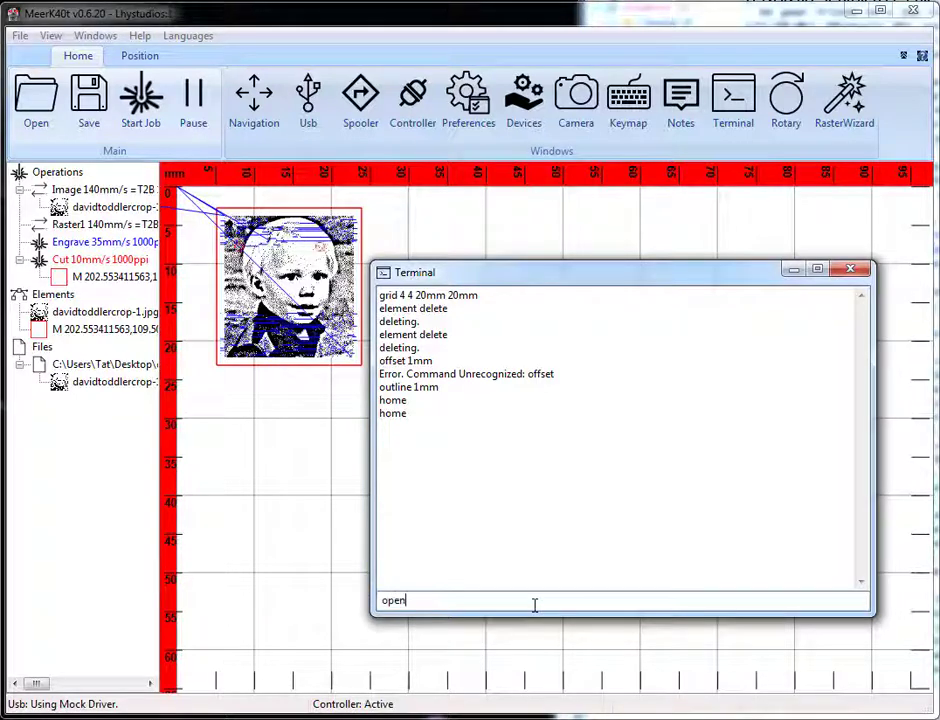
{"action": "key", "text": "BackSpace"}
{"action": "key", "text": "BackSpace"}
{"action": "key", "text": "BackSpace"}
{"action": "key", "text": "BackSpace"}
{"action": "type", "text": "channe"}
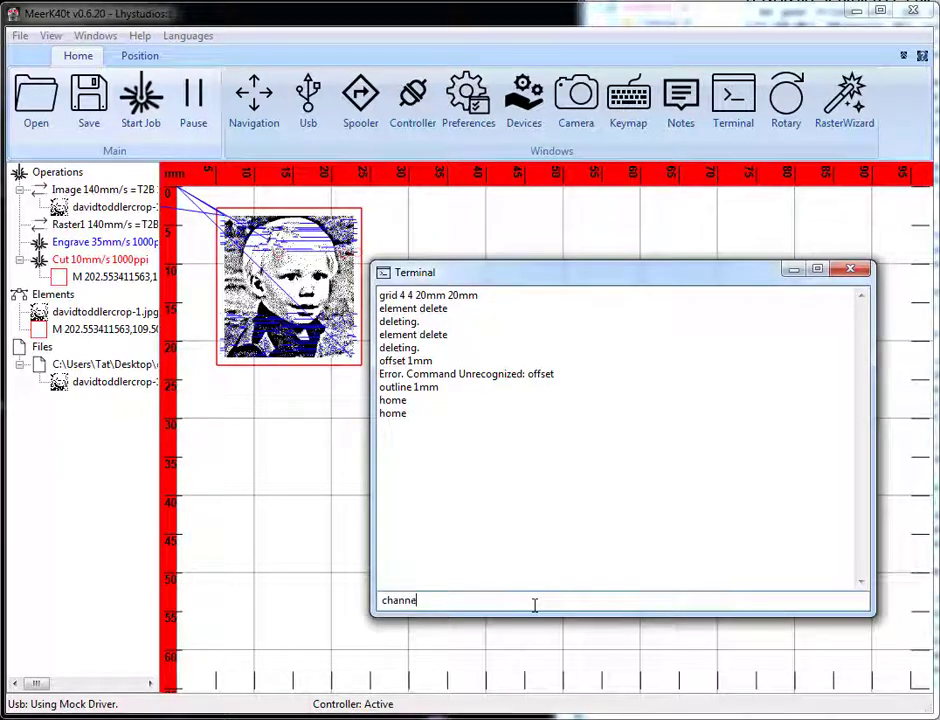
{"action": "type", "text": "l open"}
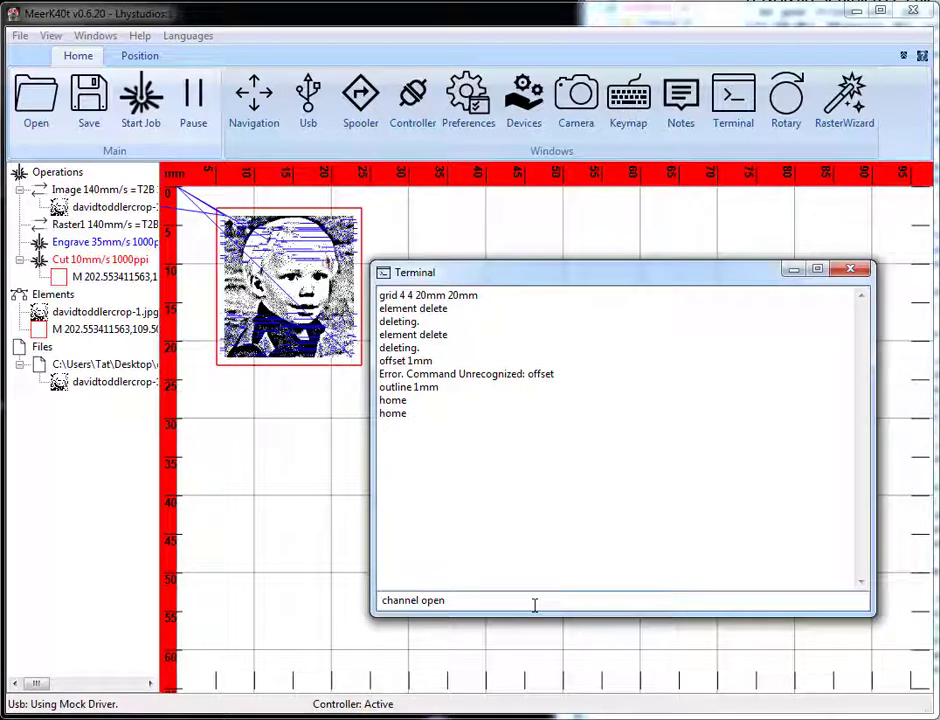
{"action": "type", "text": "send"}
{"action": "key", "text": "Return"}
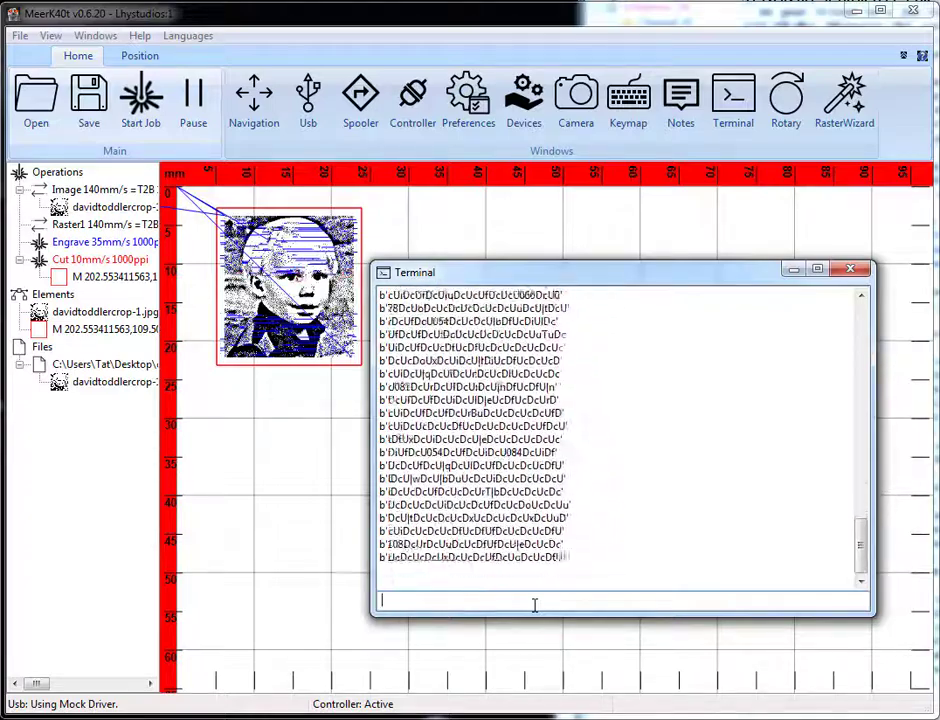
Stop the logging with "channel close send" and examine the positioning commands between the long raster sequences in the terminal output
{"action": "type", "text": "channel close send"}
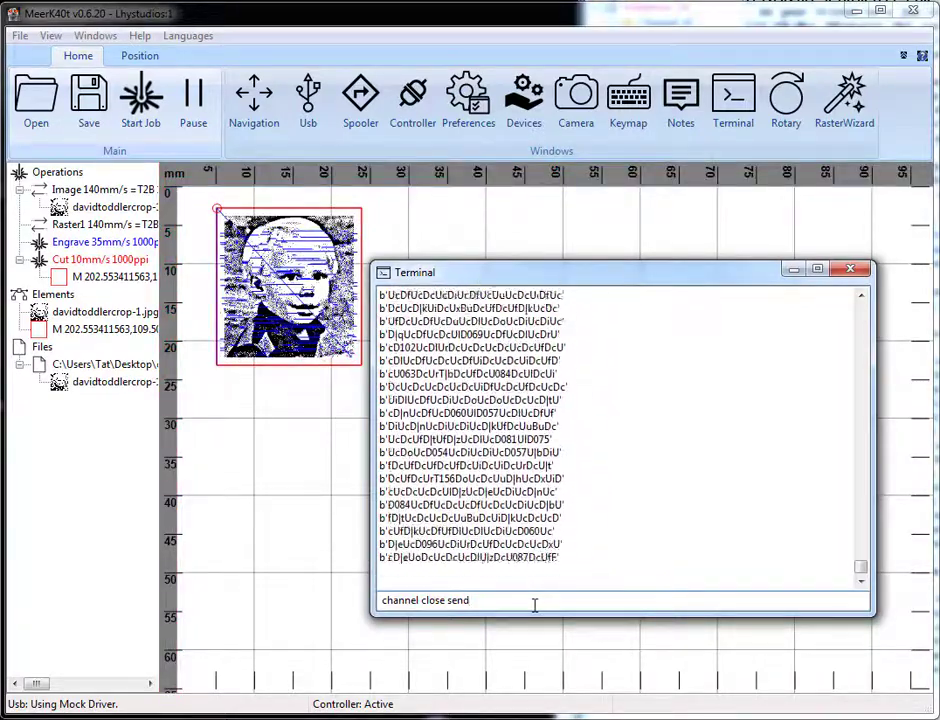
{"action": "key", "text": "Return"}
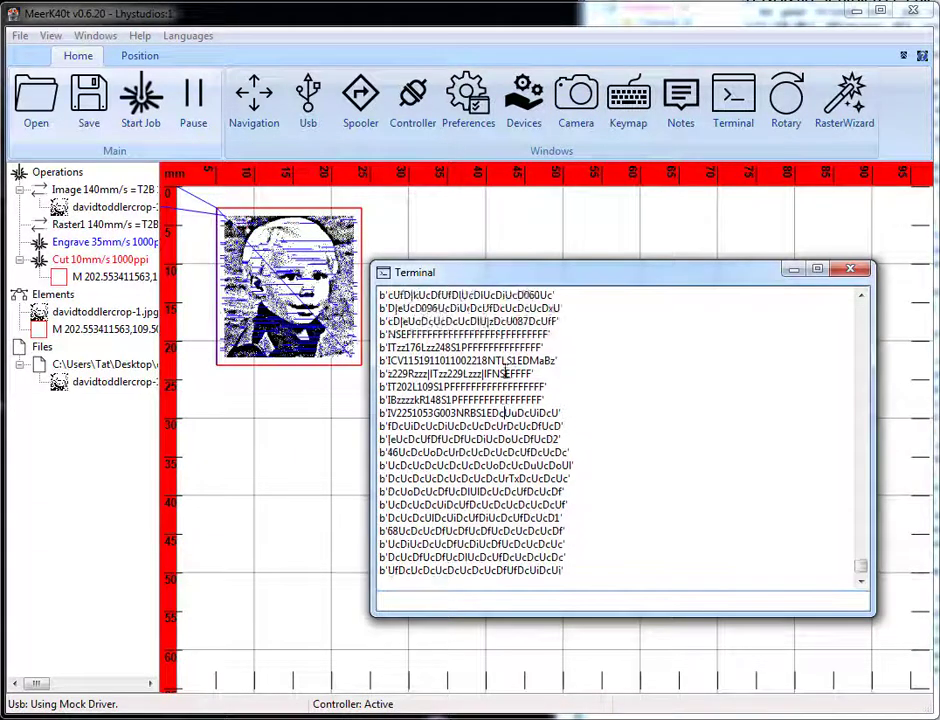
{"action": "scroll", "coordinate": [484, 356], "scroll_direction": "up", "scroll_amount": 1}
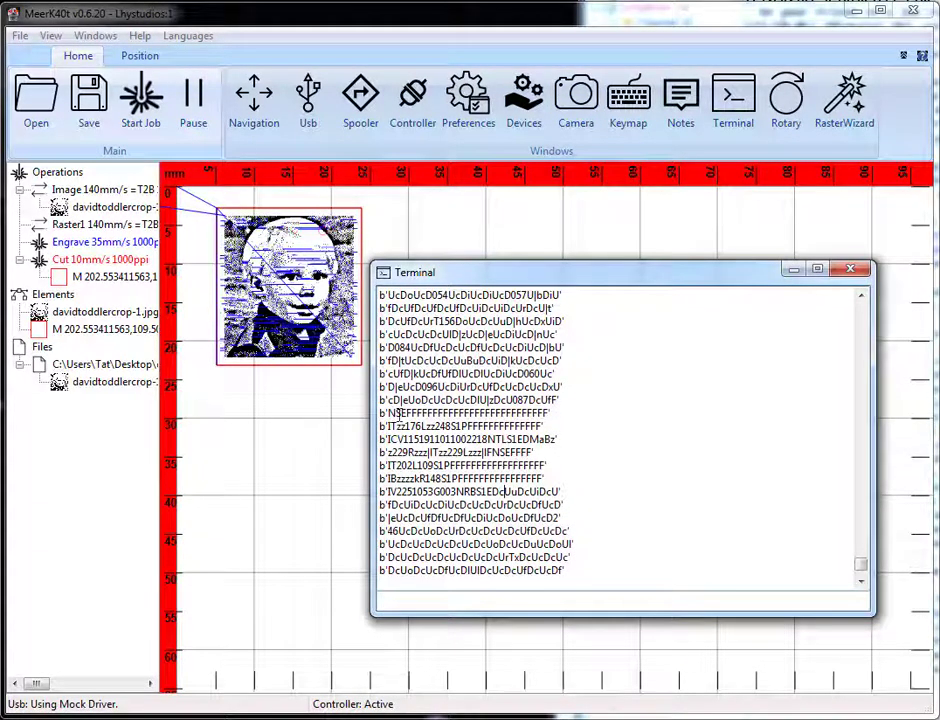
{"action": "left_click_drag", "start_coordinate": [390, 421], "coordinate": [406, 426]}
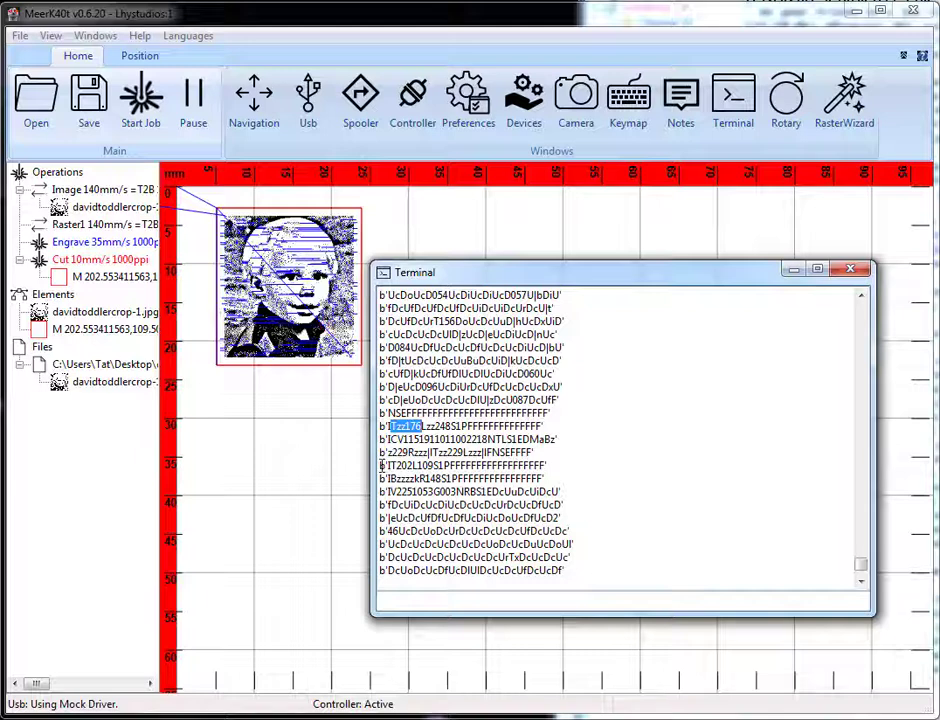
{"action": "left_click_drag", "start_coordinate": [380, 466], "coordinate": [444, 466]}
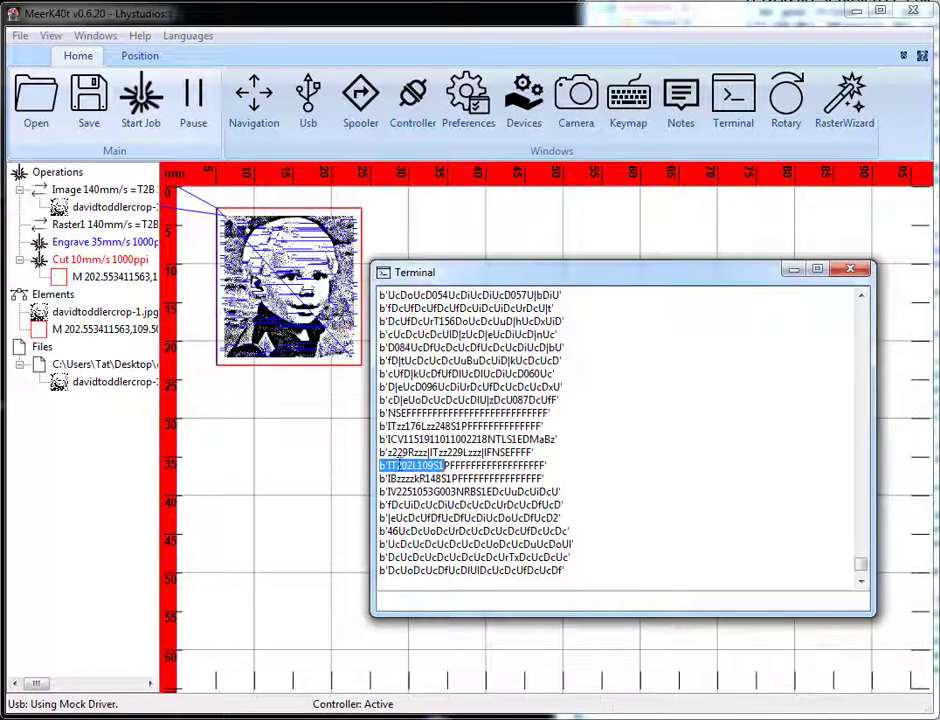